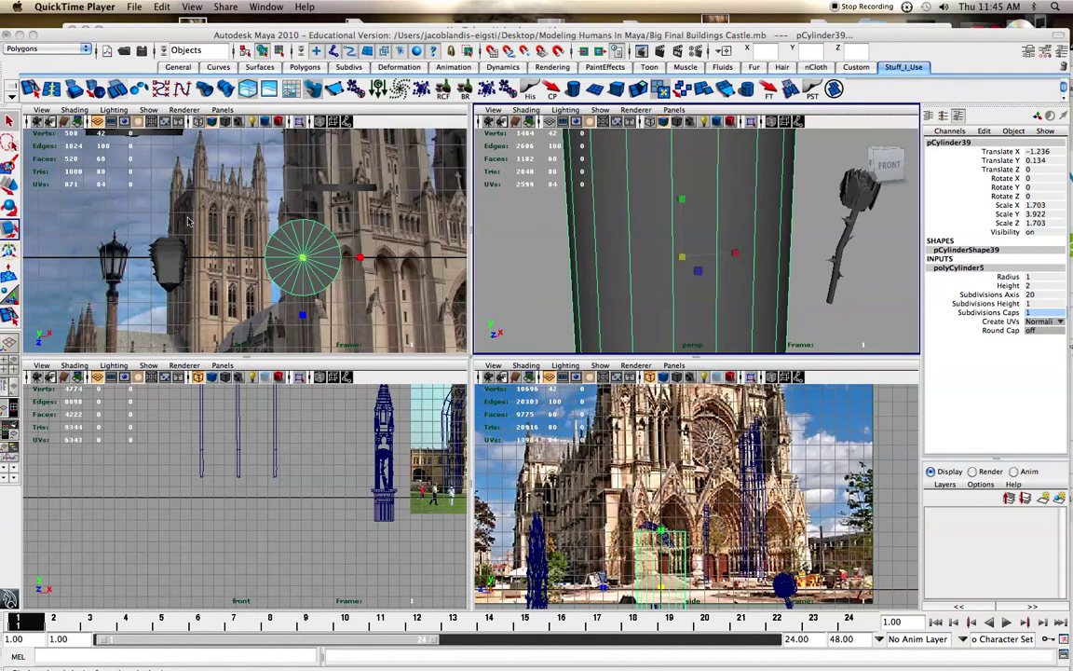
# Step: Scale the tall cylinder up uniformly to about 1.793 in X and Z and 4.13 in Y
pyautogui.scroll(-1, 579, 251)
pyautogui.click(585, 253)
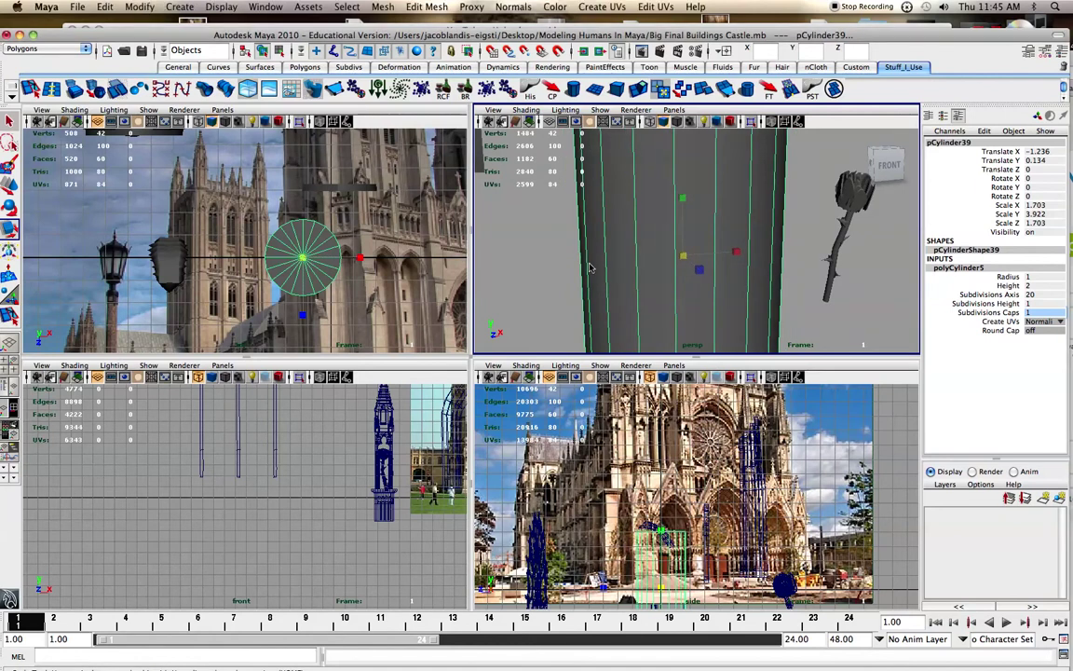
pyautogui.keyDown('alt'); pyautogui.moveTo(643, 271); pyautogui.dragTo(641, 302, button='middle'); pyautogui.keyUp('alt')
pyautogui.scroll(-1, 645, 284)
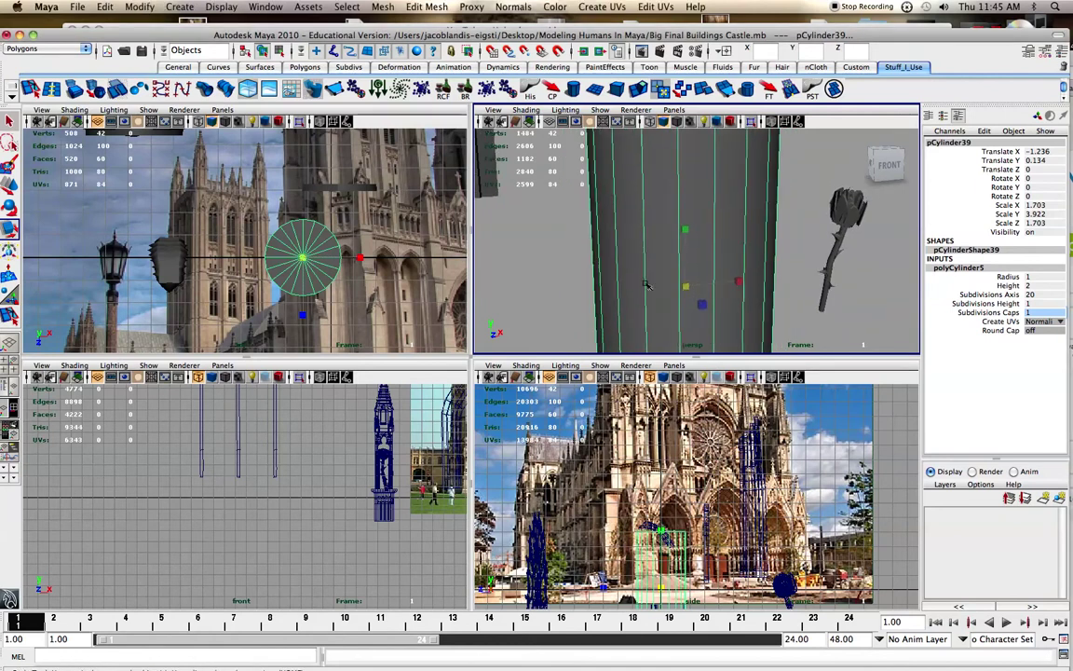
pyautogui.moveTo(647, 284)
pyautogui.keyDown('alt'); pyautogui.mouseDown()
pyautogui.moveTo(646, 266)
pyautogui.moveTo(648, 281)
pyautogui.mouseUp(); pyautogui.keyUp('alt')
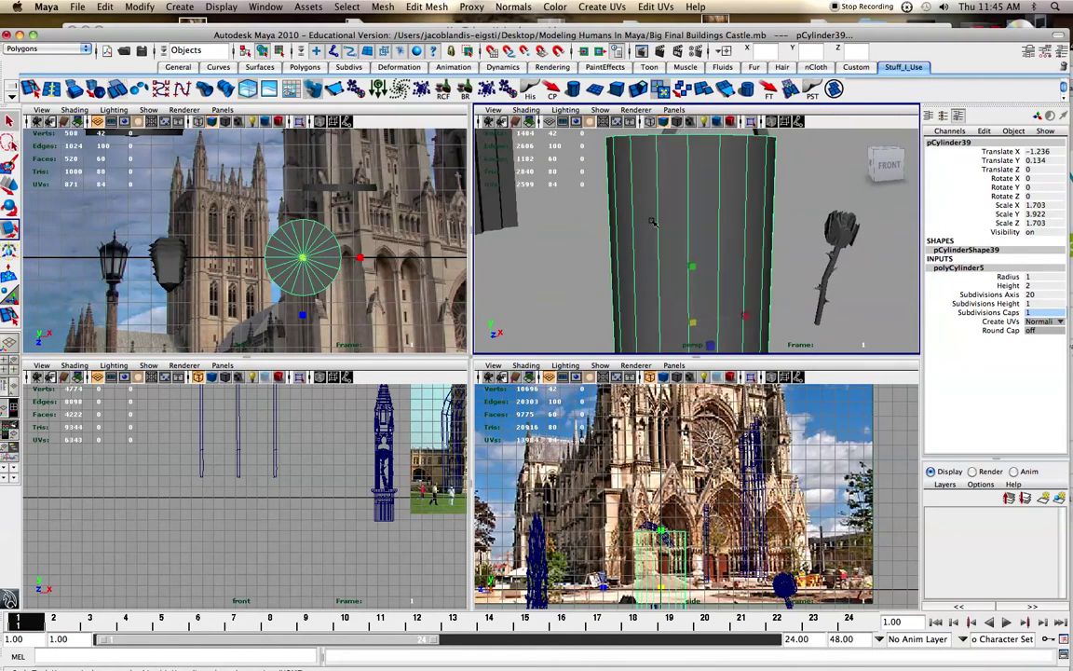
pyautogui.keyDown('alt'); pyautogui.moveTo(652, 222); pyautogui.dragTo(639, 224, button='right'); pyautogui.keyUp('alt')
pyautogui.moveTo(691, 314); pyautogui.dragTo(709, 308)
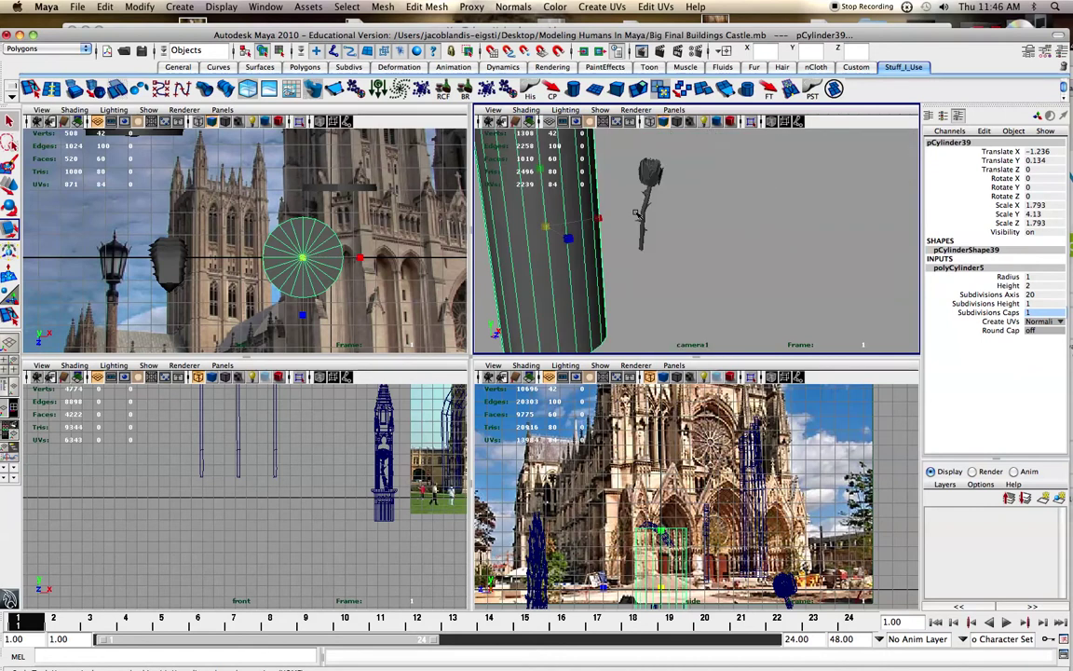
# Step: Switch the shaded viewport from camera1 back to the persp camera
pyautogui.keyDown('alt'); pyautogui.moveTo(634, 213); pyautogui.dragTo(684, 237, button='right'); pyautogui.keyUp('alt')
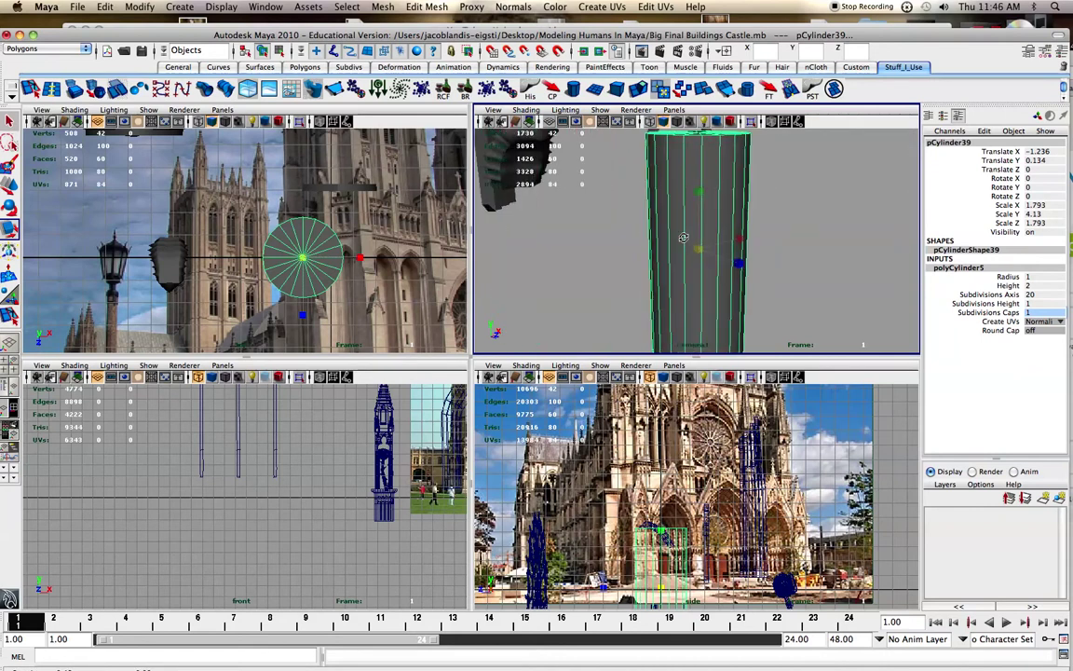
pyautogui.keyDown('alt'); pyautogui.moveTo(684, 237); pyautogui.dragTo(681, 198); pyautogui.keyUp('alt')
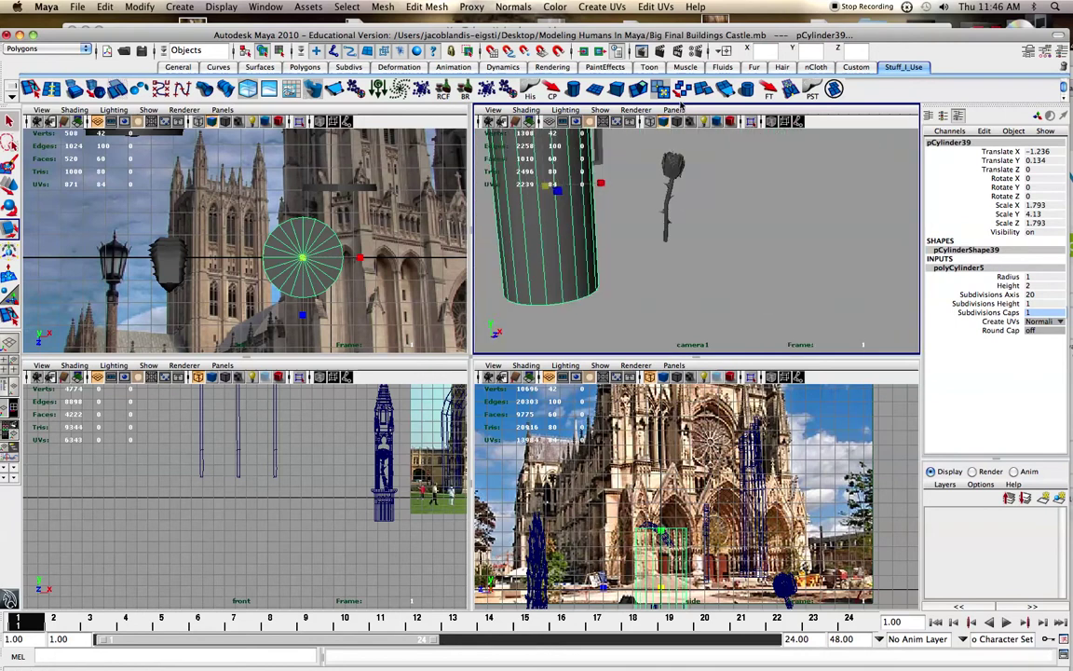
pyautogui.click(673, 110)
pyautogui.moveTo(708, 119)
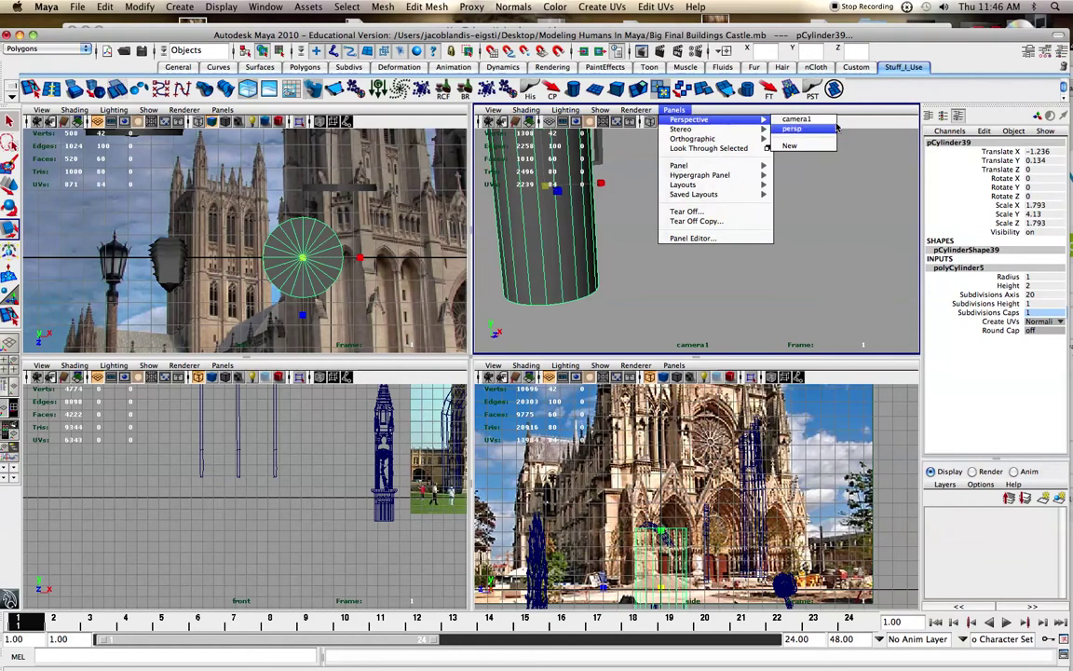
pyautogui.click(811, 129)
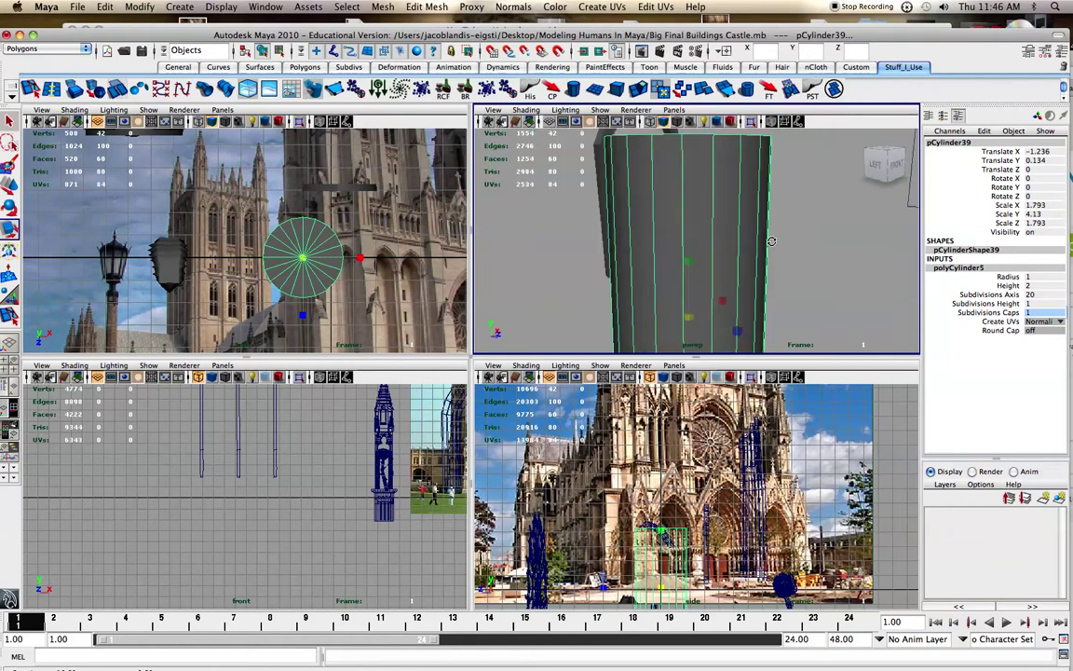
# Step: Set the cylinder's cap subdivisions to 0
pyautogui.keyDown('alt'); pyautogui.moveTo(787, 241); pyautogui.dragTo(703, 247); pyautogui.keyUp('alt')
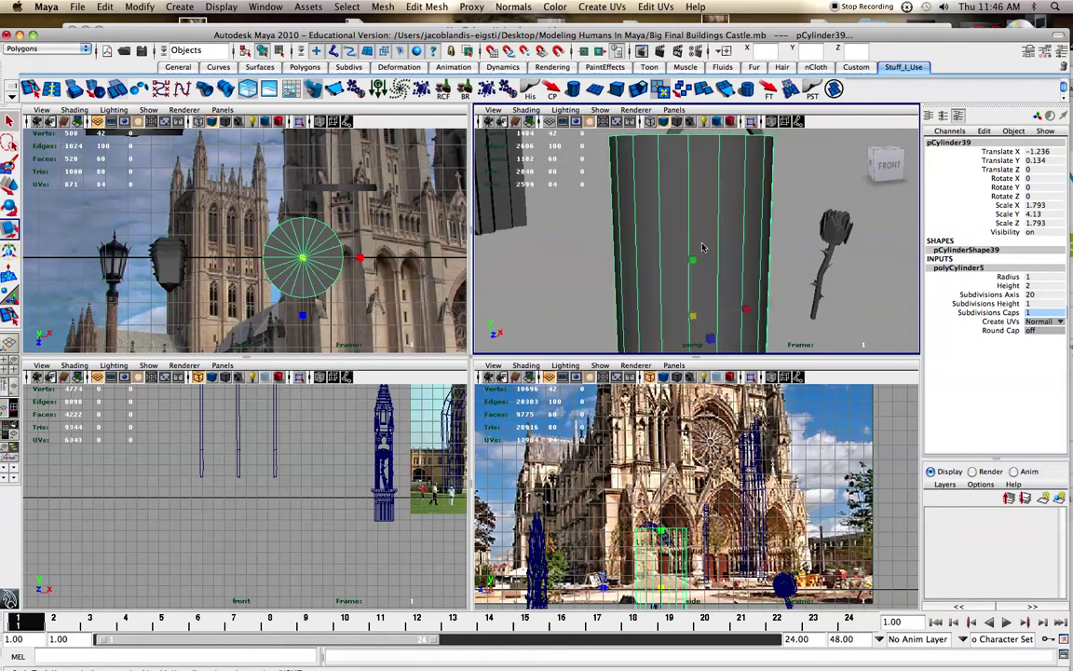
pyautogui.click(1033, 312)
pyautogui.press('Return')
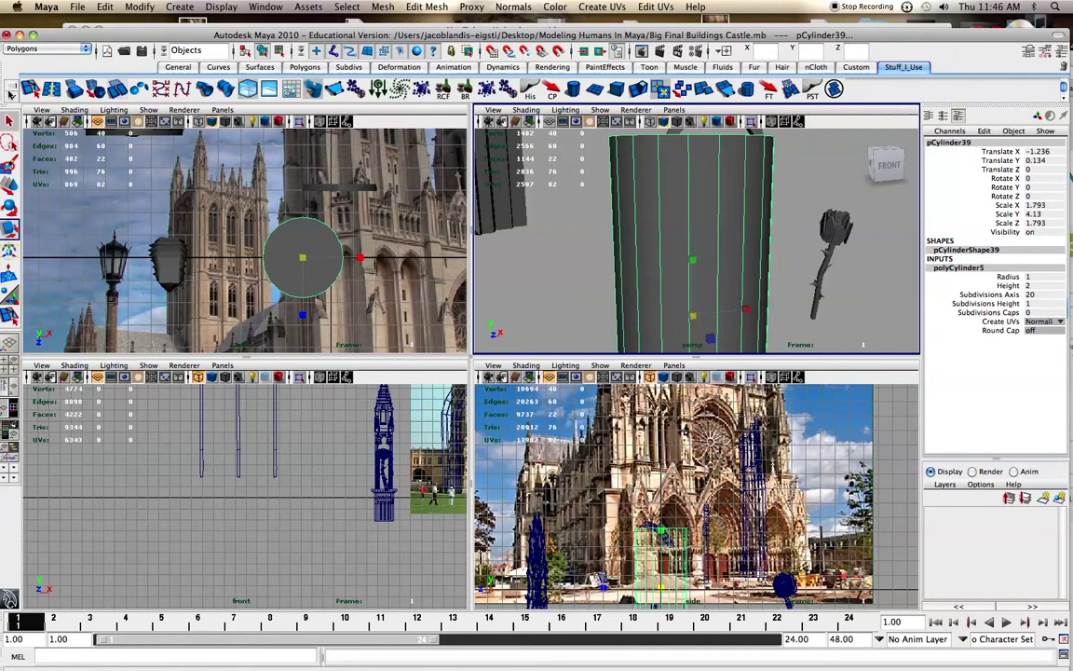
# Step: Insert a horizontal edge loop around the cylinder just below its top rim
pyautogui.click(49, 89)
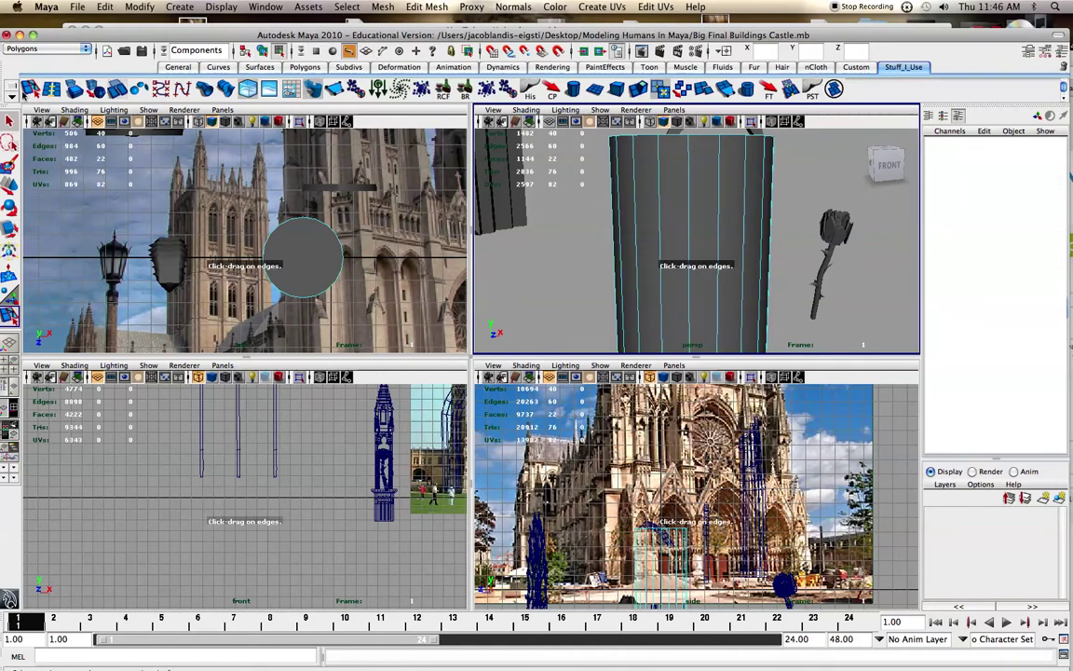
pyautogui.click(11, 95)
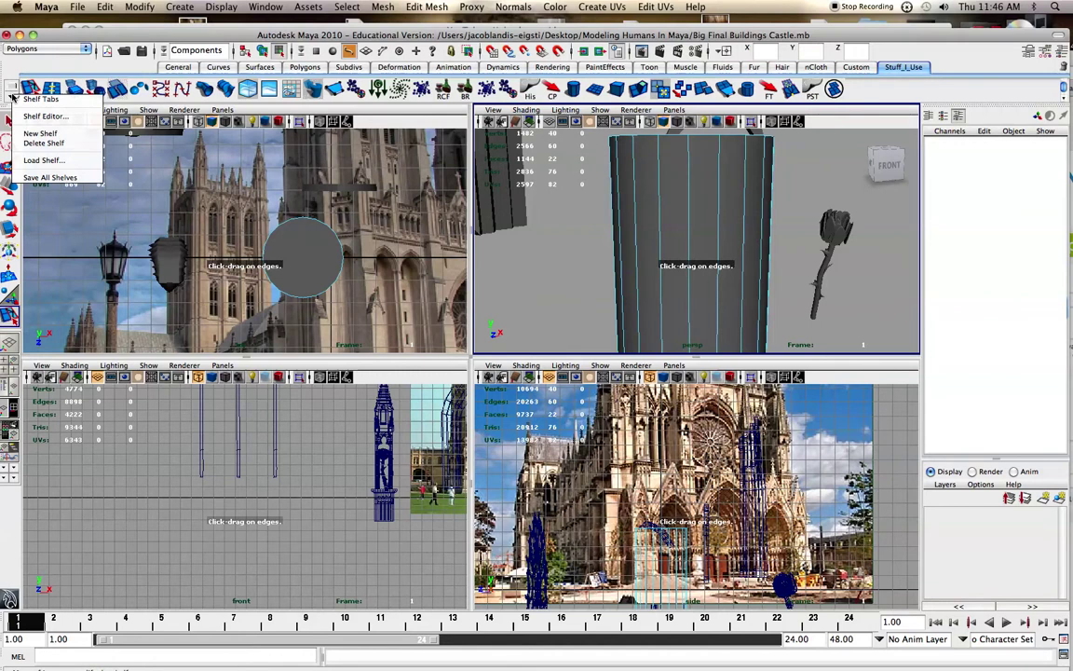
pyautogui.click(23, 48)
pyautogui.click(296, 7)
pyautogui.moveTo(371, 7)
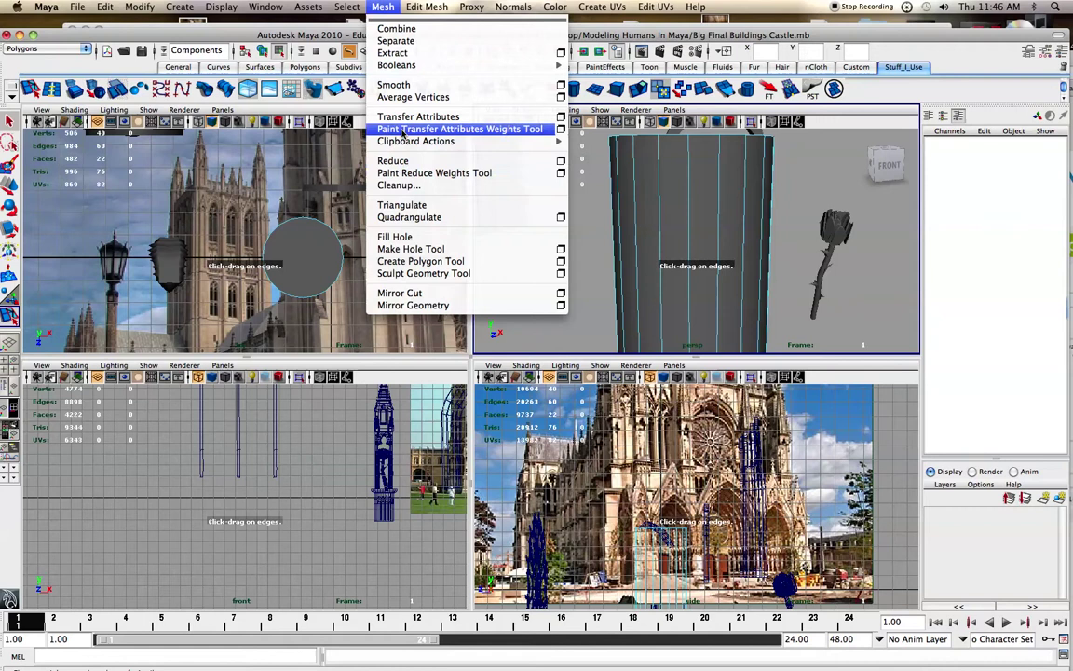
pyautogui.click(609, 215)
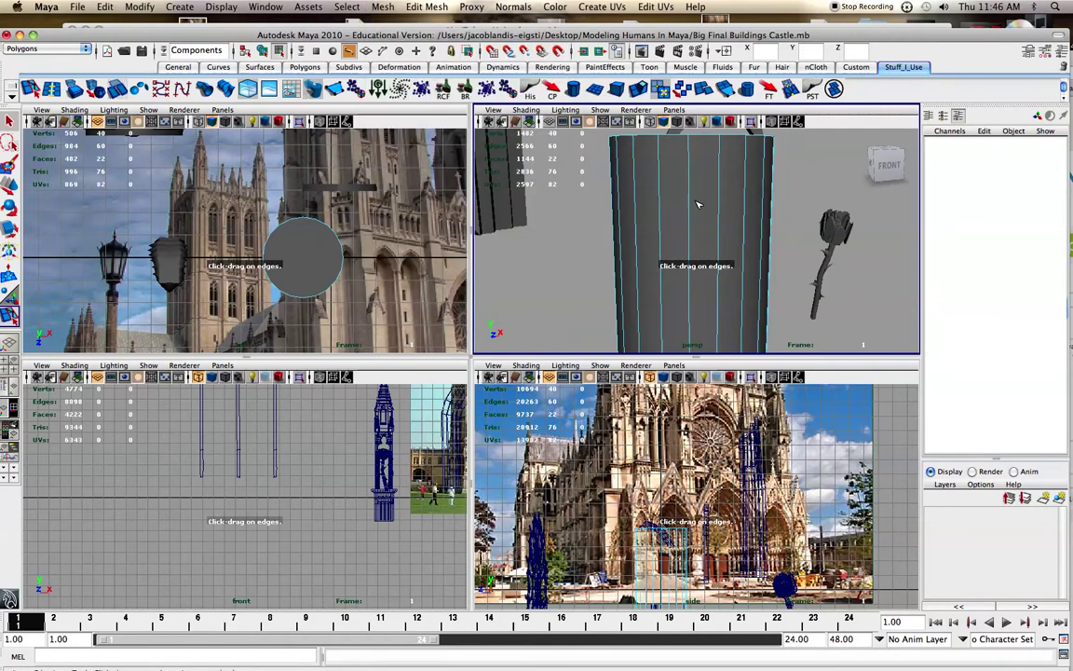
pyautogui.moveTo(696, 196); pyautogui.dragTo(693, 161)
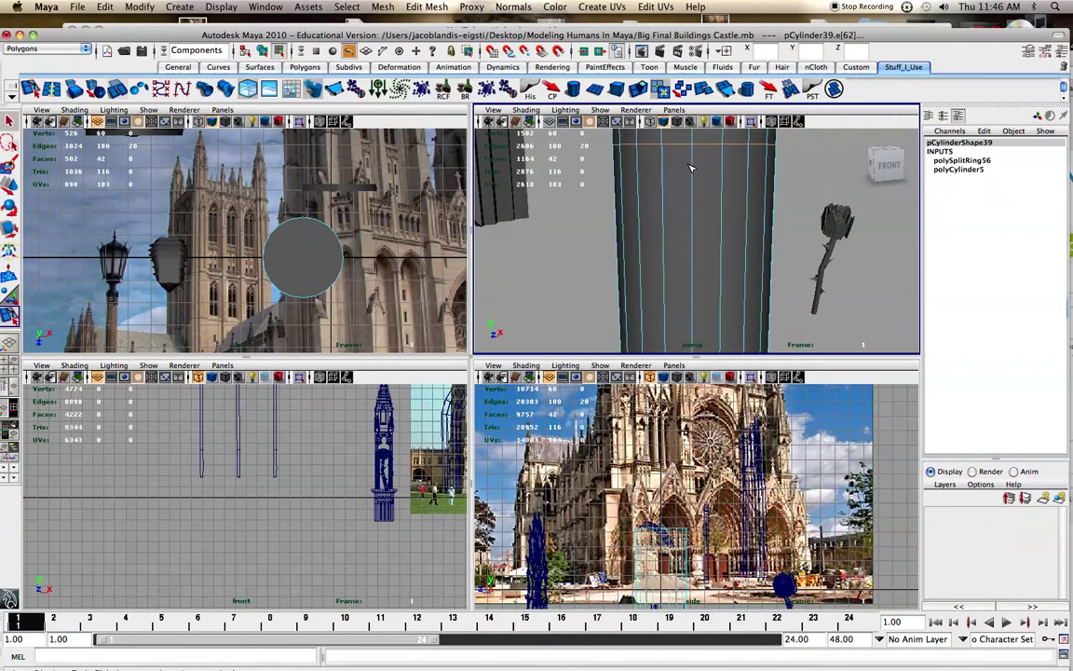
pyautogui.keyDown('alt'); pyautogui.moveTo(694, 158); pyautogui.dragTo(689, 188, button='middle'); pyautogui.keyUp('alt')
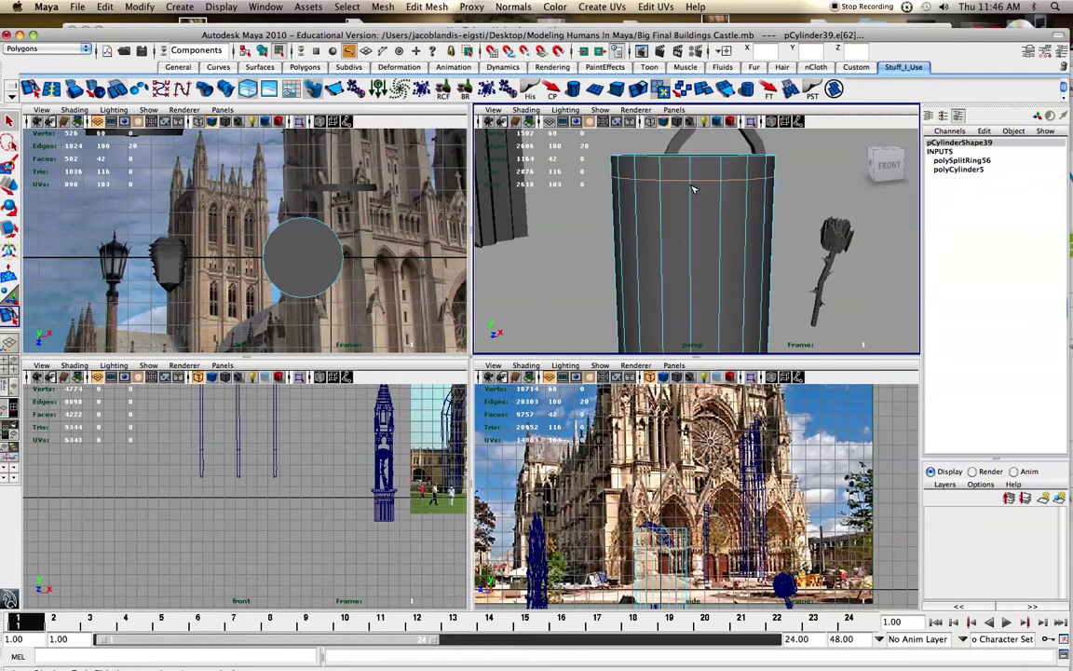
pyautogui.moveTo(682, 181); pyautogui.dragTo(638, 181, button='right')
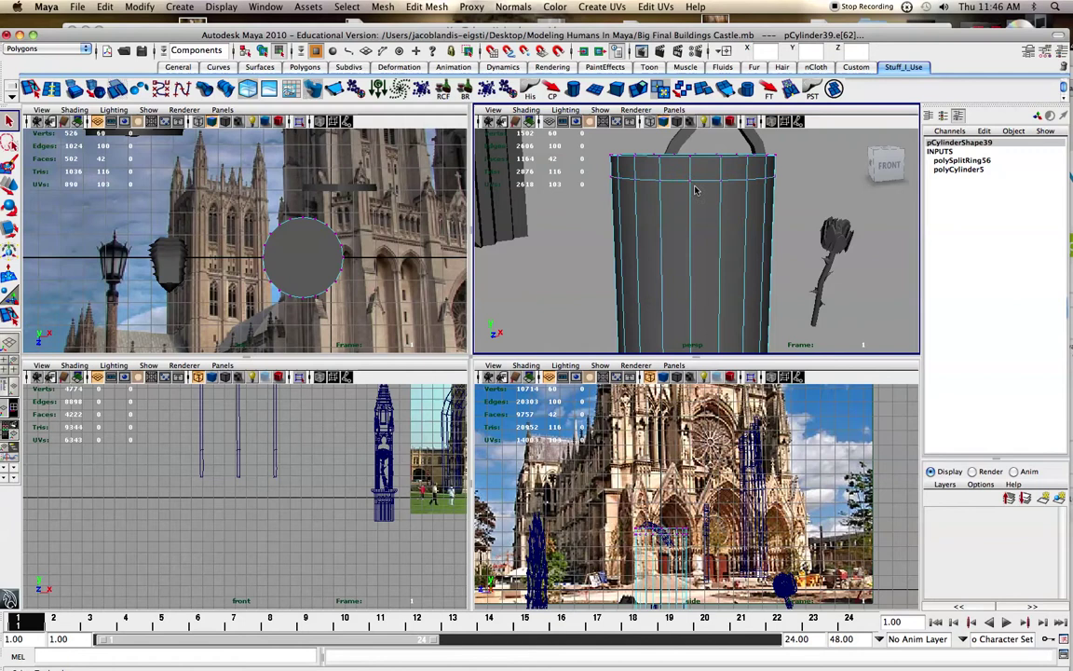
pyautogui.click(695, 190)
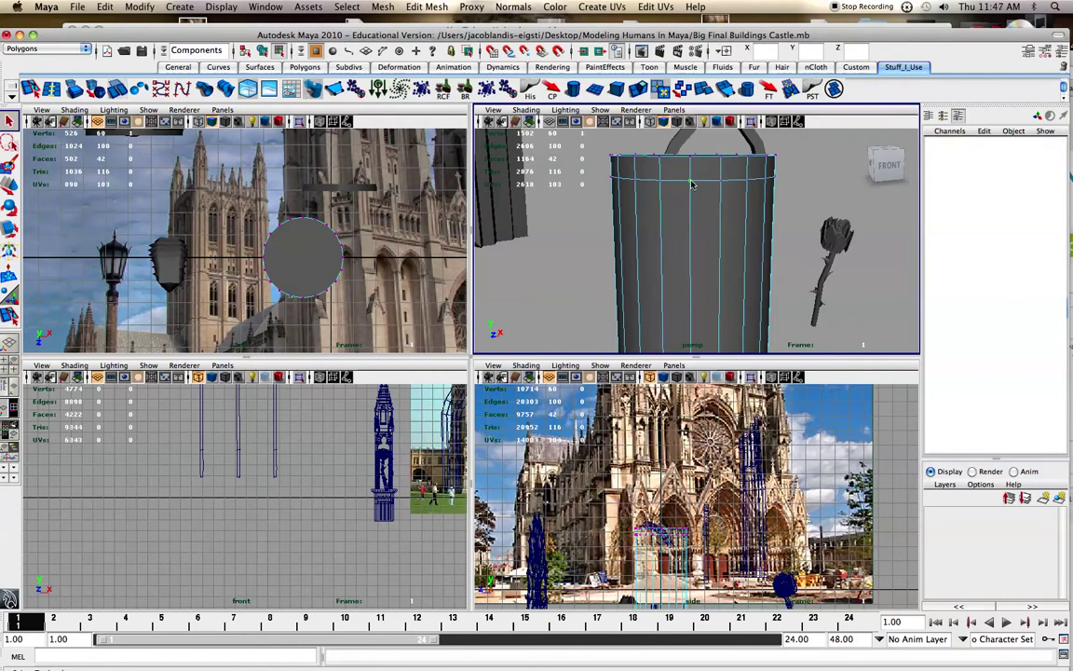
pyautogui.click(691, 184)
pyautogui.keyDown('alt'); pyautogui.moveTo(691, 184); pyautogui.dragTo(759, 197); pyautogui.keyUp('alt')
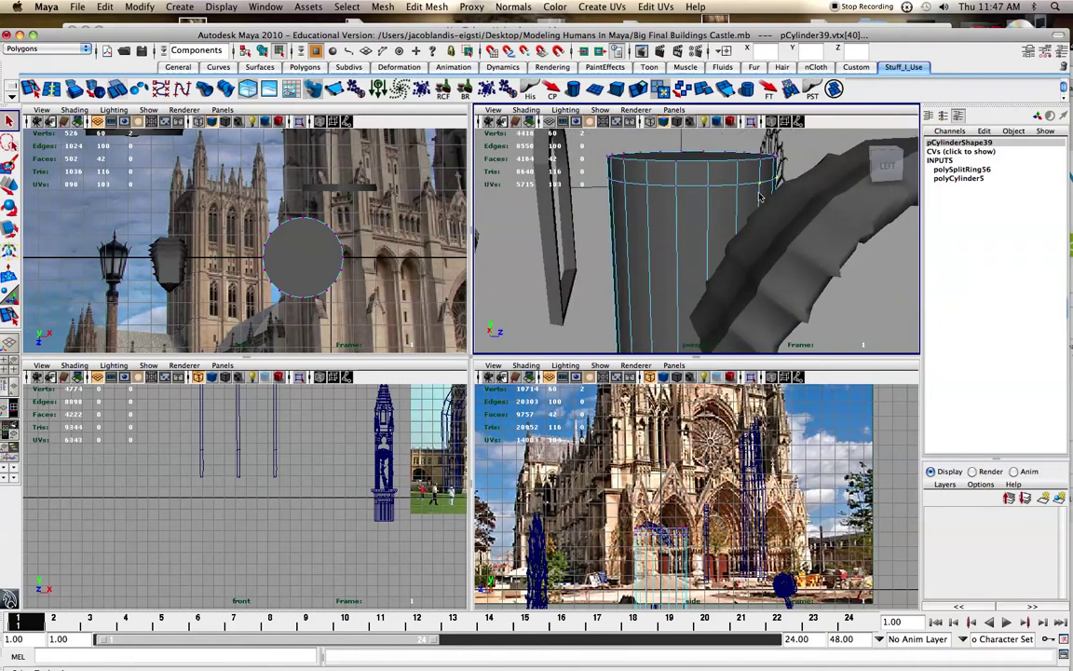
pyautogui.click(755, 122)
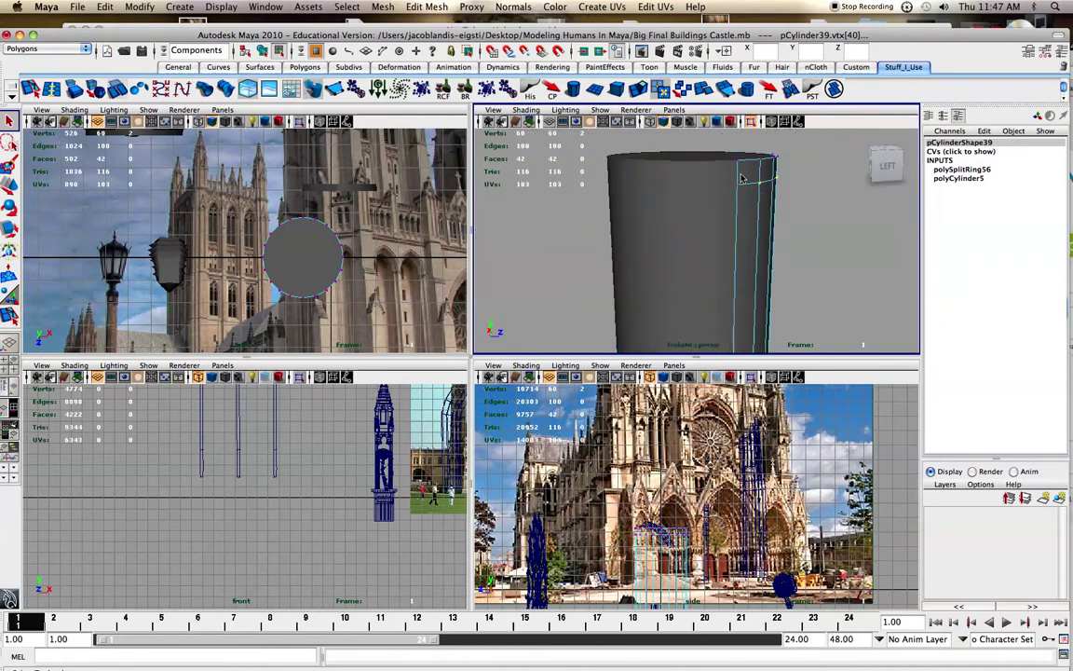
pyautogui.keyDown('alt'); pyautogui.moveTo(741, 179); pyautogui.dragTo(689, 184); pyautogui.keyUp('alt')
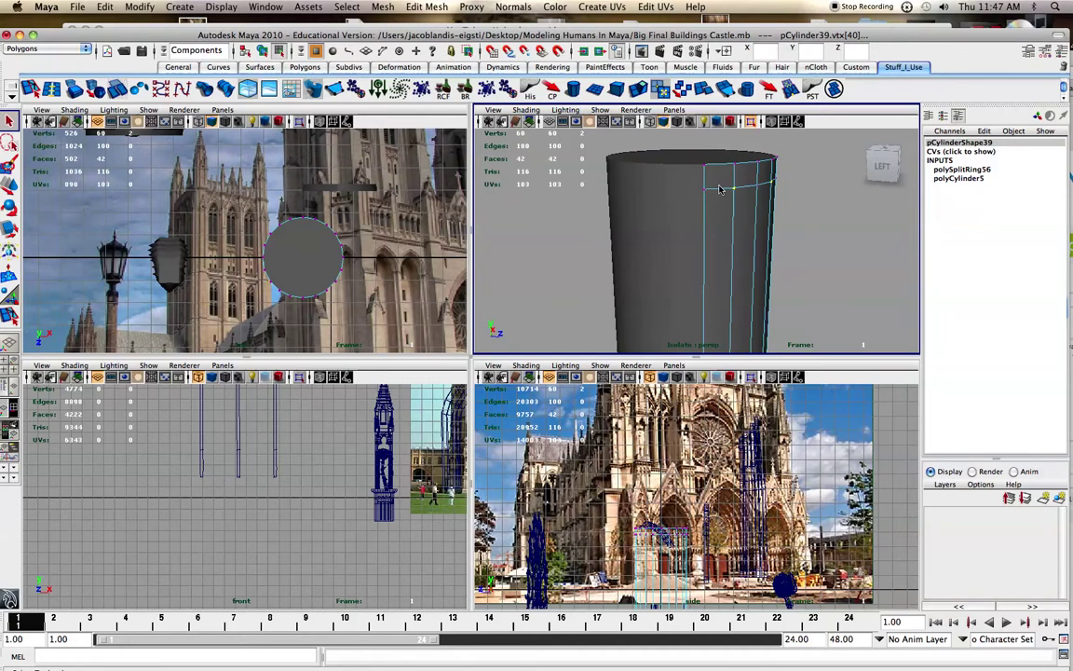
# Step: Return the cylinder to object selection and isolate the whole cylinder in the perspective view
pyautogui.moveTo(719, 190); pyautogui.dragTo(762, 172, button='right')
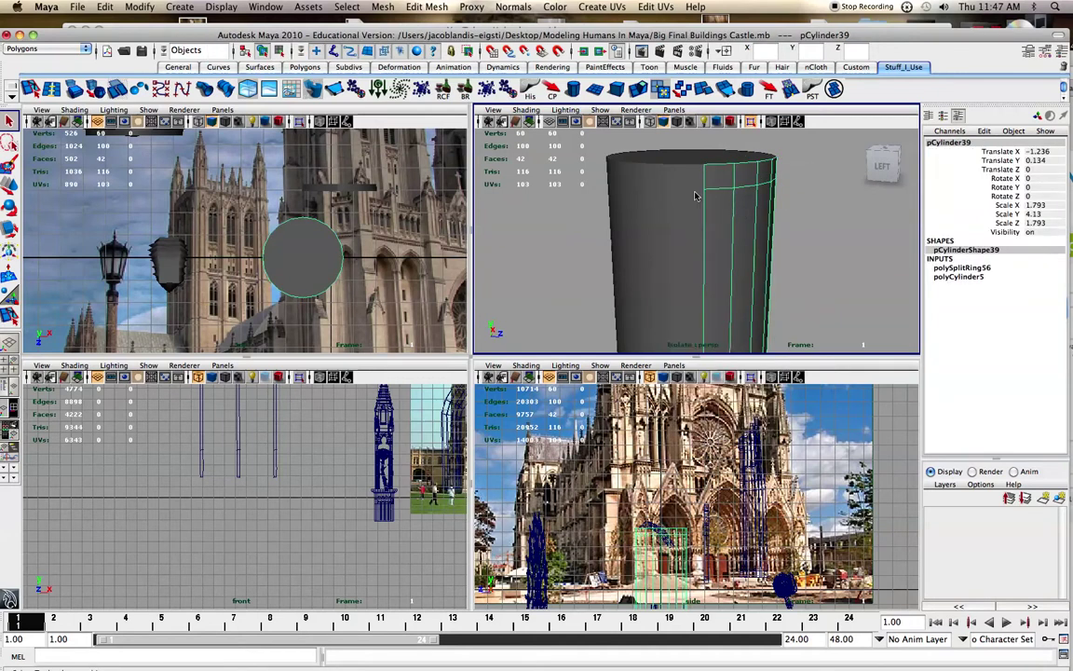
pyautogui.click(750, 122)
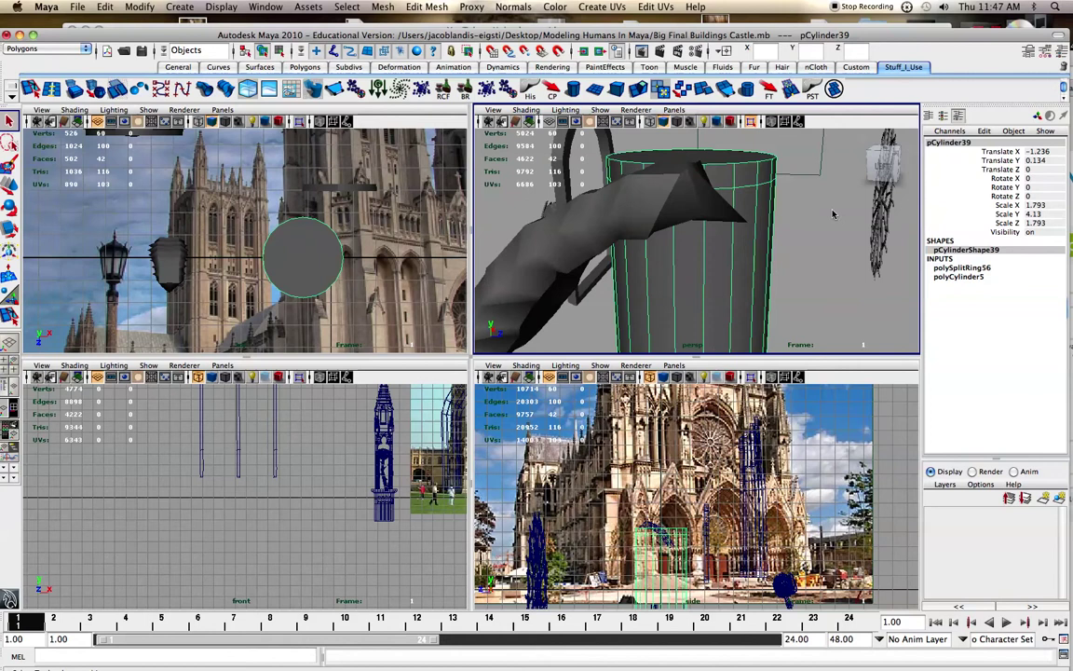
pyautogui.click(751, 122)
# Step: Select alternating vertices of the upper edge loop and lower them to form a zigzag around the cylinder
pyautogui.moveTo(708, 193); pyautogui.dragTo(622, 174, button='right')
pyautogui.click(702, 193)
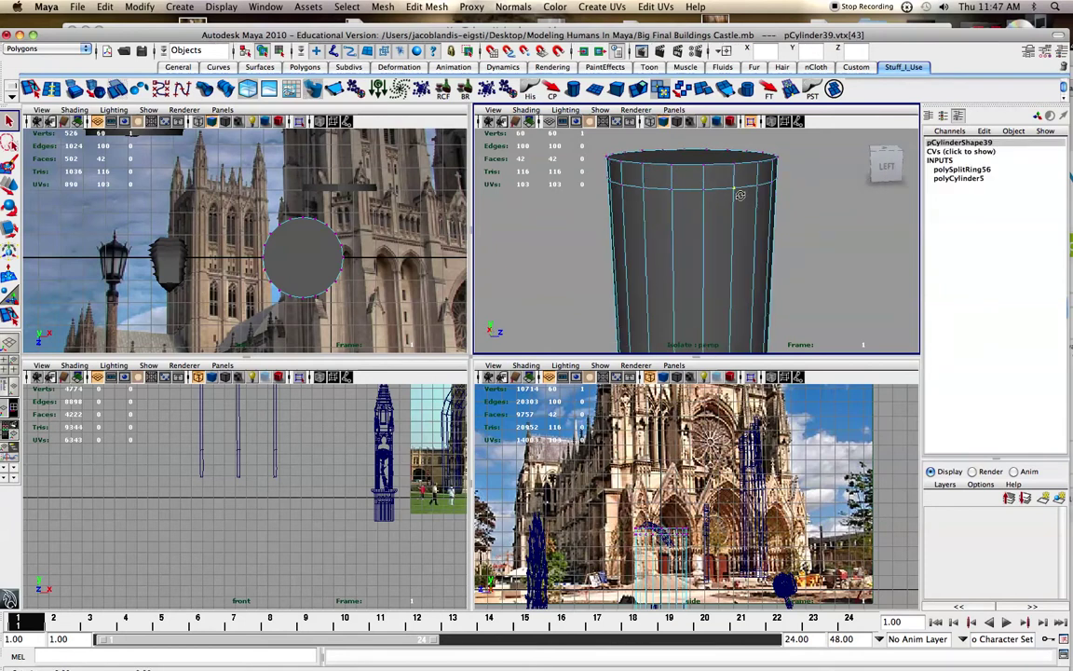
pyautogui.keyDown('alt'); pyautogui.moveTo(701, 193); pyautogui.dragTo(679, 210); pyautogui.keyUp('alt')
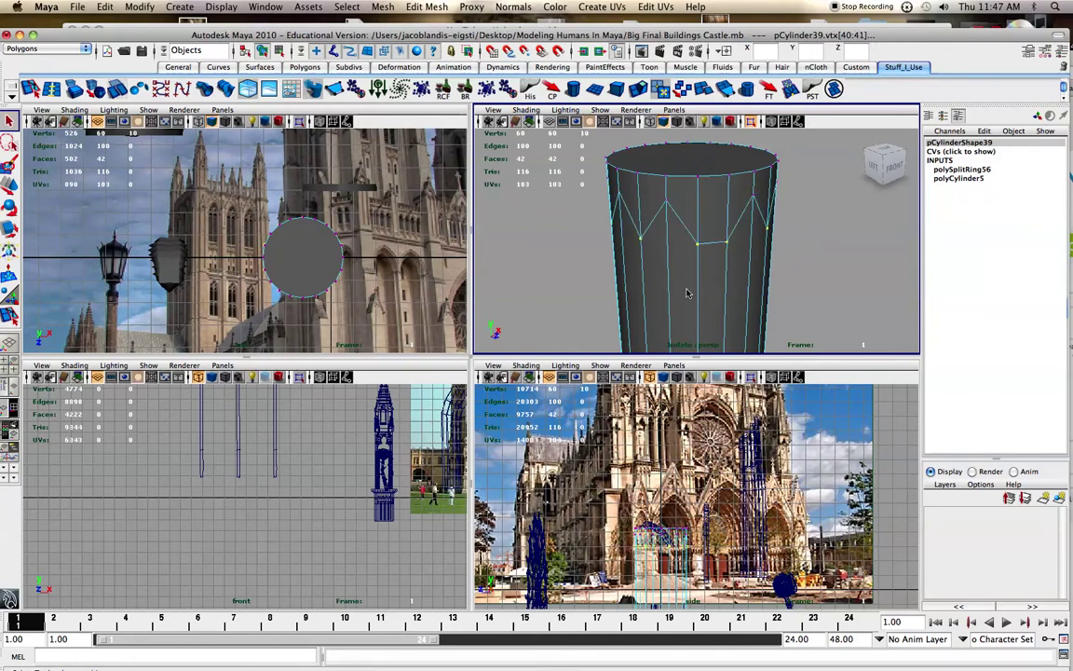
# Step: Select all side faces below the zigzag, extrude them slightly inward, and return to object selection
pyautogui.scroll(-1, 688, 290)
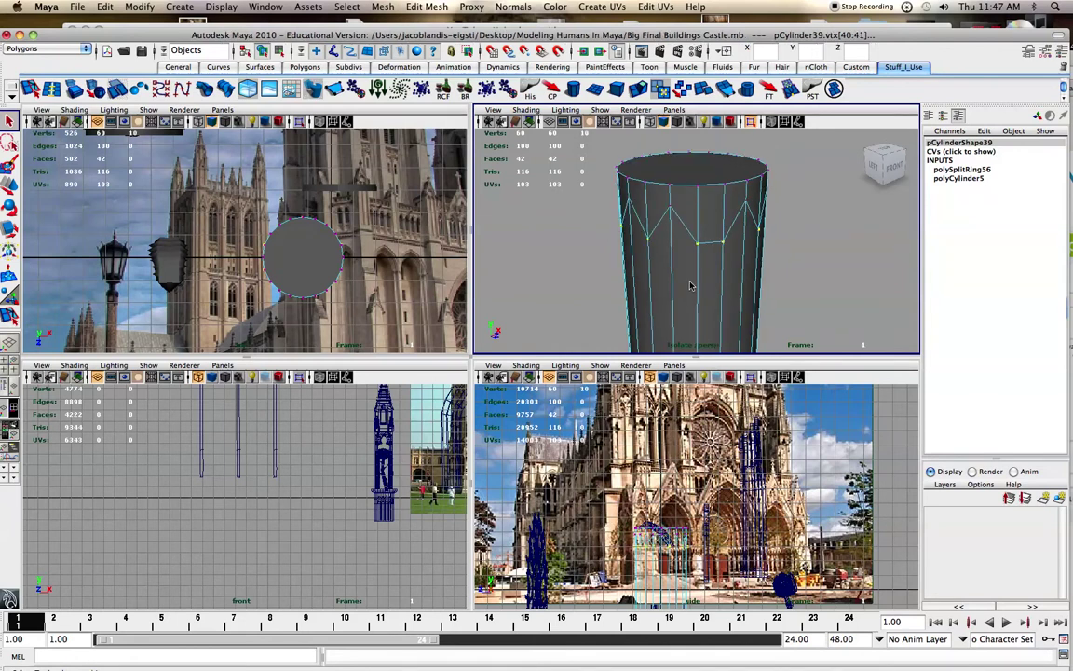
pyautogui.moveTo(689, 281); pyautogui.dragTo(683, 307, button='right')
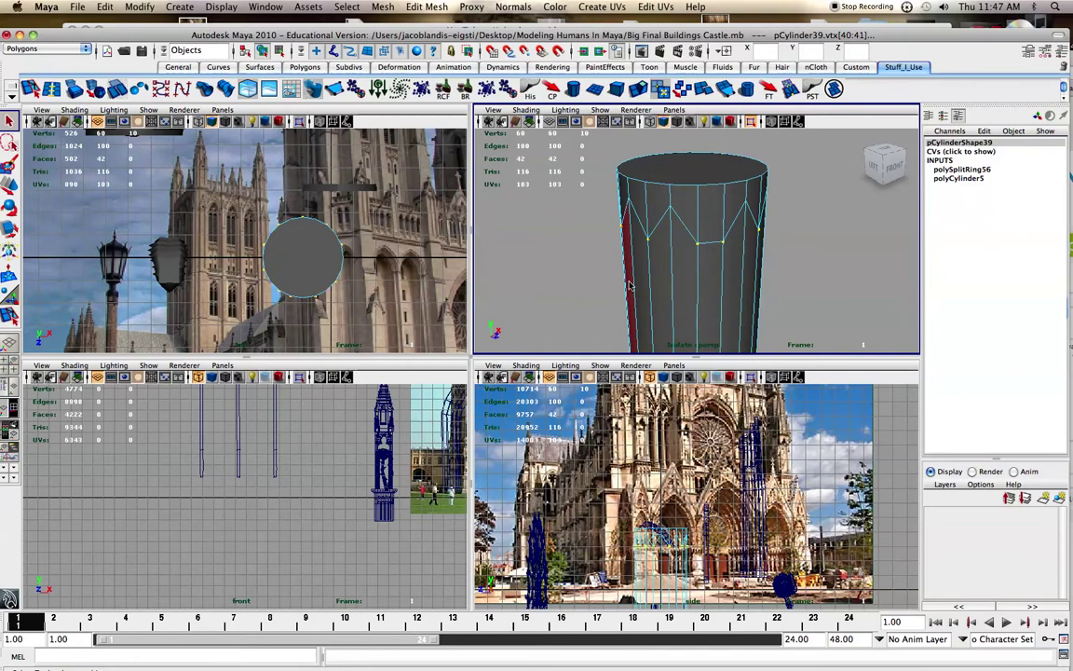
pyautogui.moveTo(607, 256); pyautogui.dragTo(797, 282)
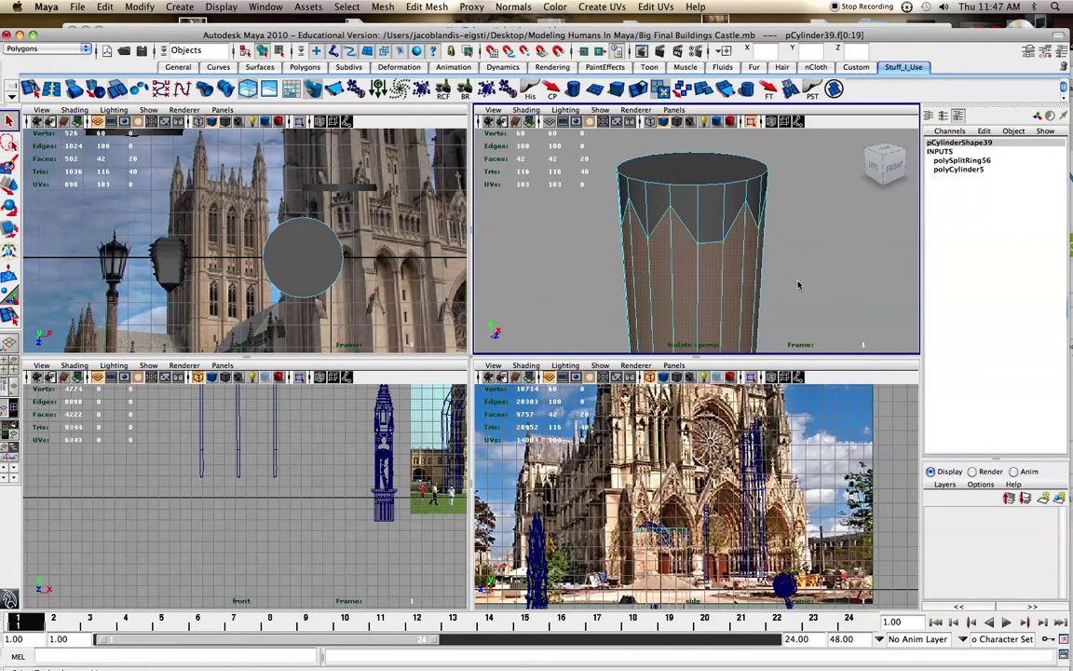
pyautogui.click(641, 88)
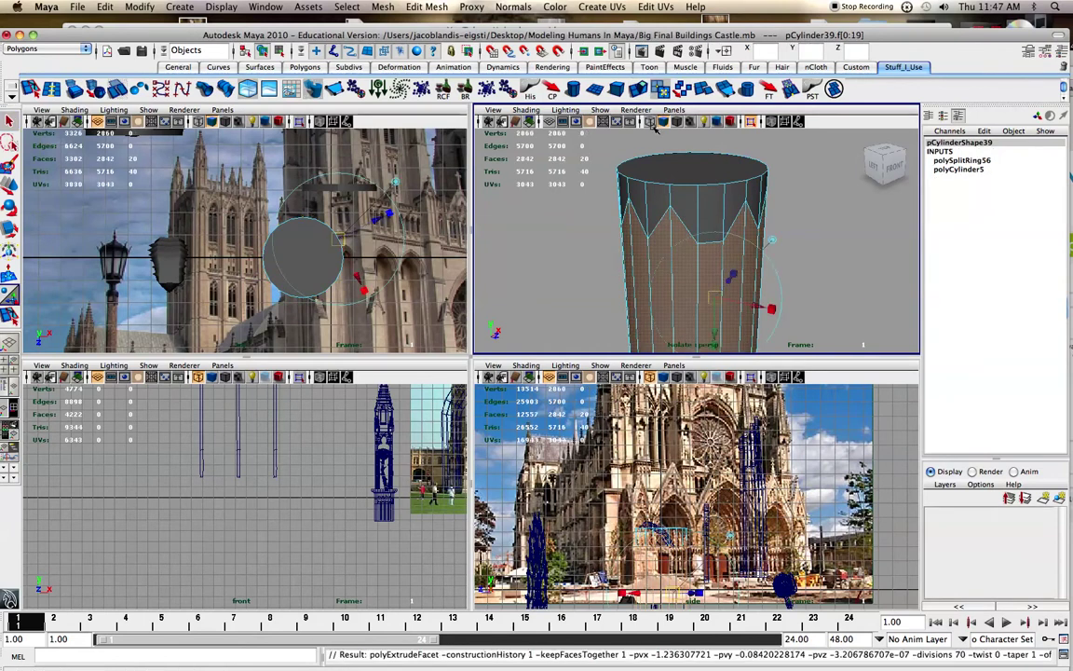
pyautogui.keyDown('alt'); pyautogui.moveTo(709, 289); pyautogui.dragTo(635, 294); pyautogui.keyUp('alt')
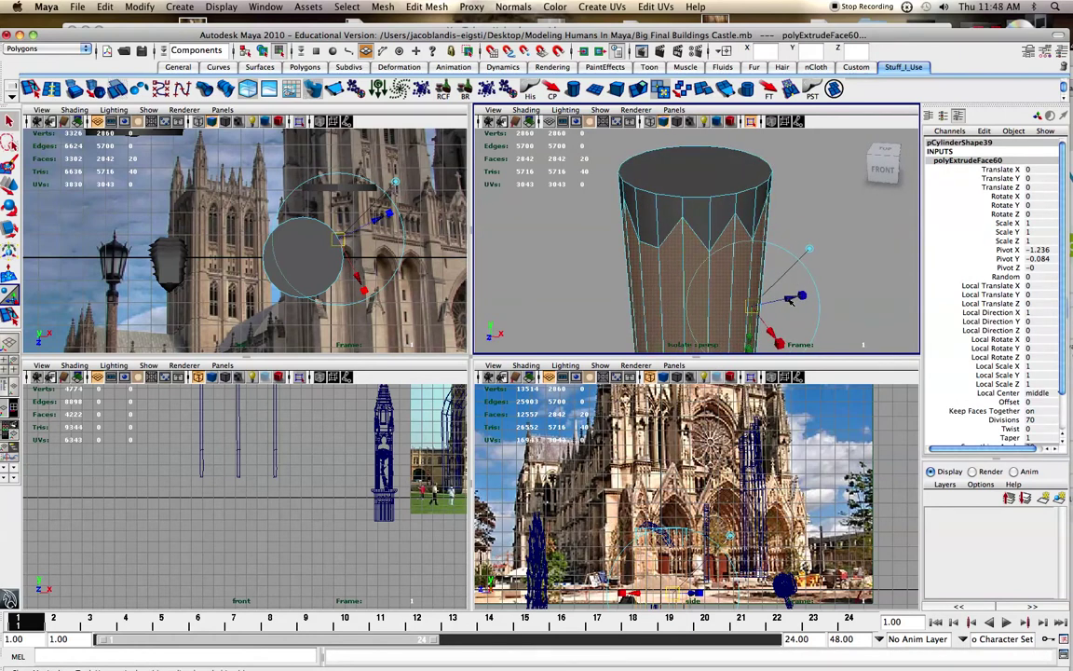
pyautogui.moveTo(800, 296); pyautogui.dragTo(788, 300)
pyautogui.scroll(-2, 673, 272)
pyautogui.keyDown('alt'); pyautogui.moveTo(667, 273); pyautogui.dragTo(692, 260); pyautogui.keyUp('alt')
pyautogui.moveTo(687, 259); pyautogui.dragTo(715, 249, button='right')
pyautogui.click(565, 252)
pyautogui.click(674, 253)
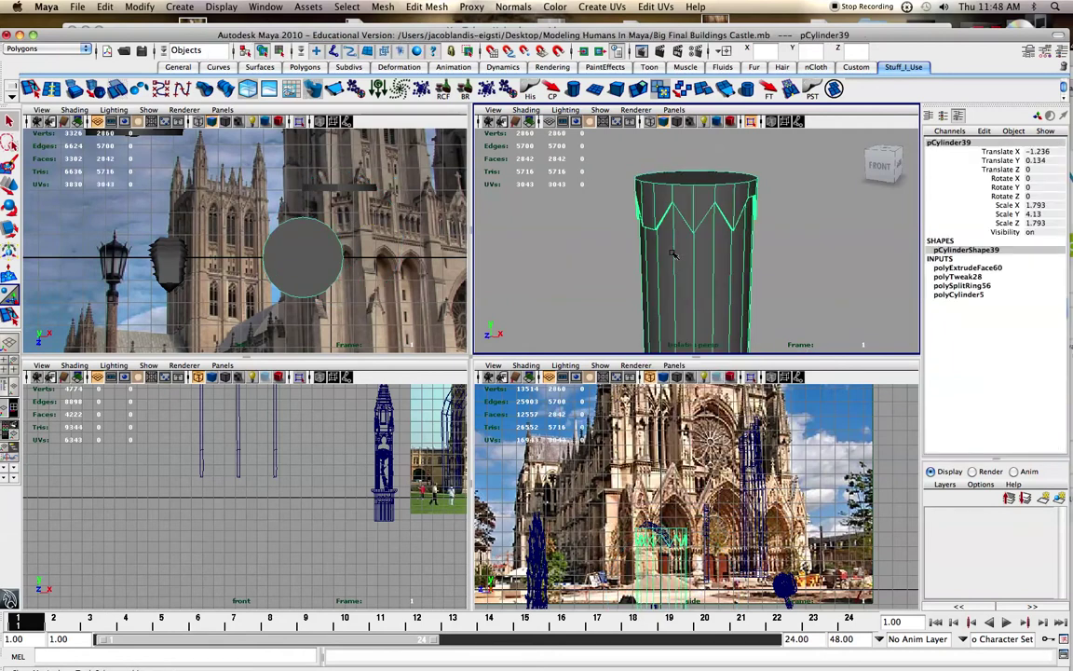
# Step: Insert another edge loop around the cylinder's lower faces a short distance below the zigzag trim
pyautogui.keyDown('alt'); pyautogui.moveTo(698, 250); pyautogui.dragTo(689, 203); pyautogui.keyUp('alt')
pyautogui.keyDown('alt'); pyautogui.moveTo(678, 263); pyautogui.dragTo(726, 262); pyautogui.keyUp('alt')
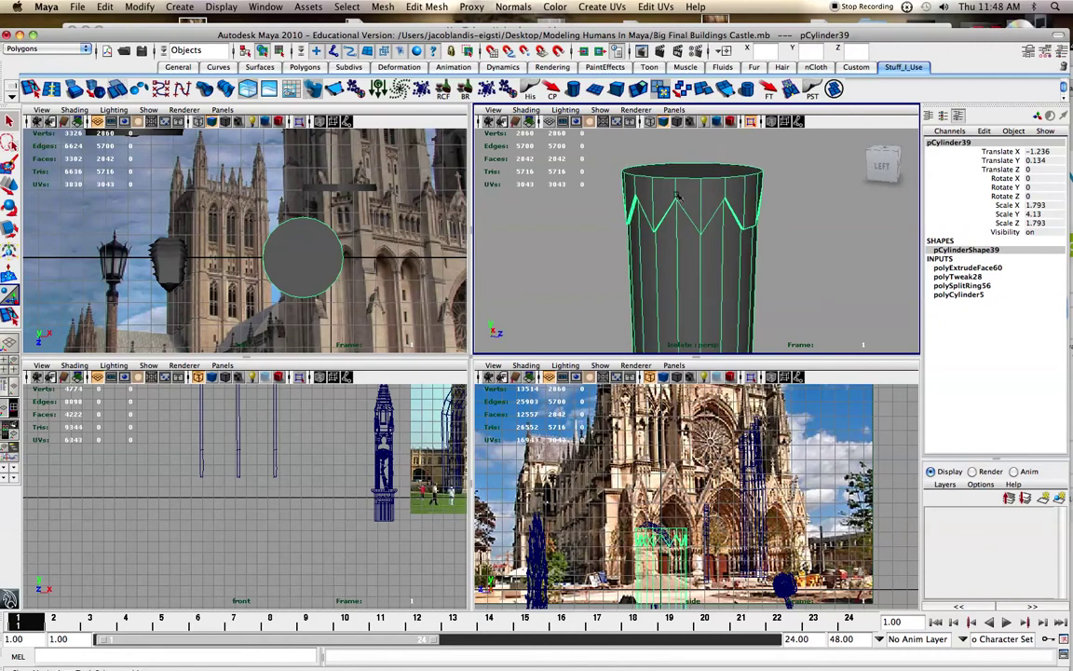
pyautogui.keyDown('alt'); pyautogui.moveTo(708, 213); pyautogui.dragTo(687, 213, button='right'); pyautogui.keyUp('alt')
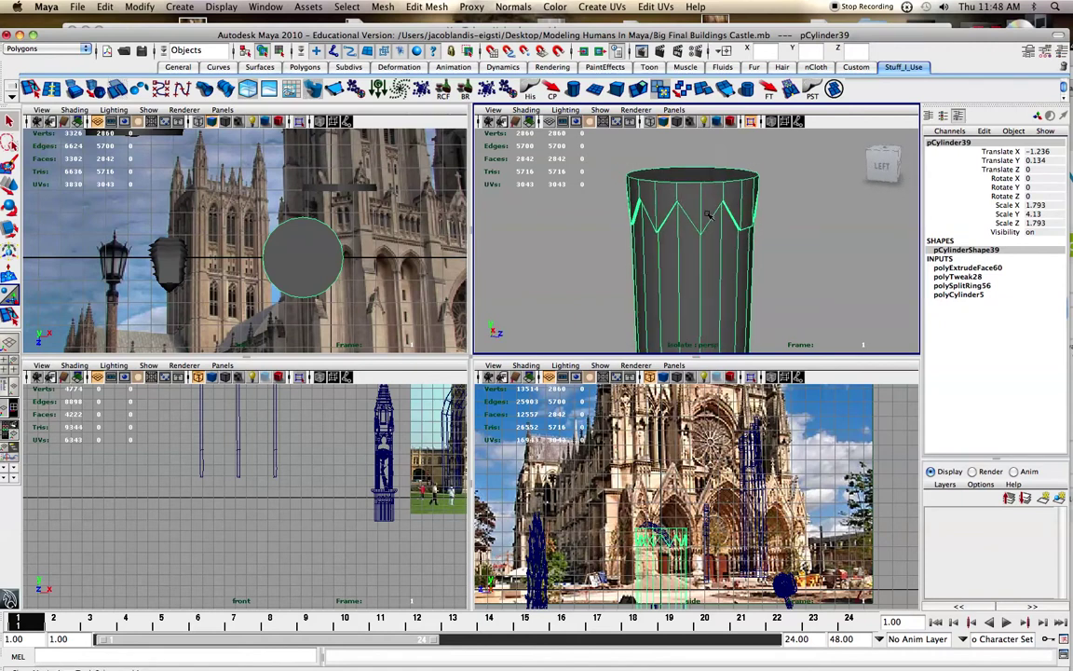
pyautogui.click(51, 89)
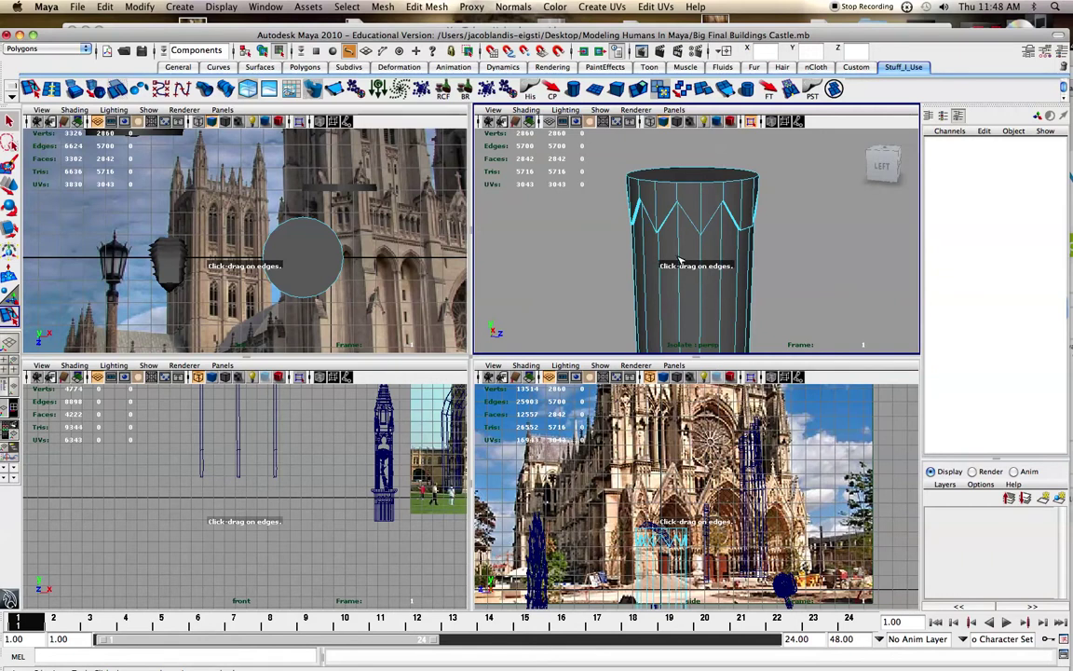
pyautogui.moveTo(682, 258)
pyautogui.mouseDown()
pyautogui.moveTo(678, 191)
pyautogui.moveTo(683, 242)
pyautogui.mouseUp()
pyautogui.scroll(1, 690, 312)
pyautogui.press('q')
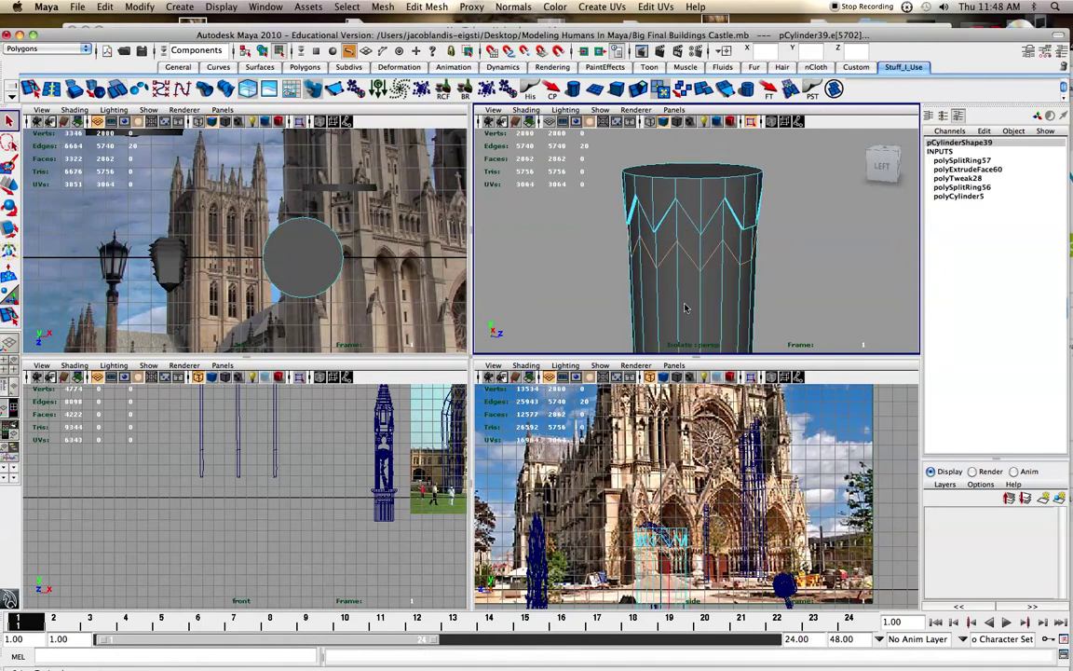
# Step: Select all side faces below the second zigzag loop and extrude them slightly inward, to a local Z translation of about -0.188
pyautogui.click(684, 307)
pyautogui.rightClick(685, 309)
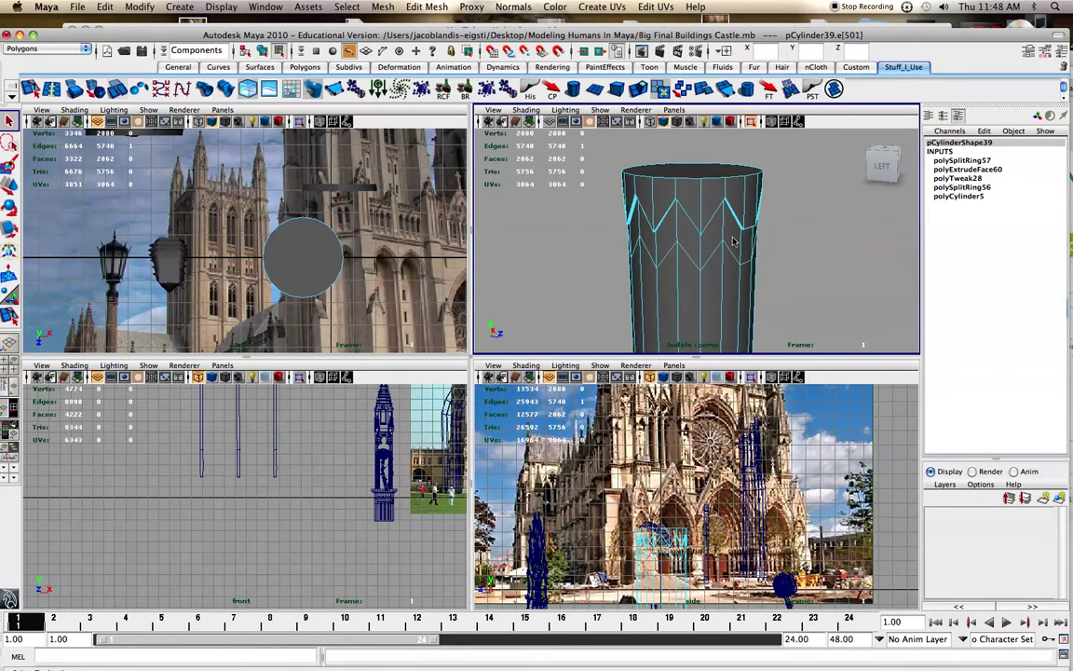
pyautogui.moveTo(732, 238); pyautogui.dragTo(730, 260, button='right')
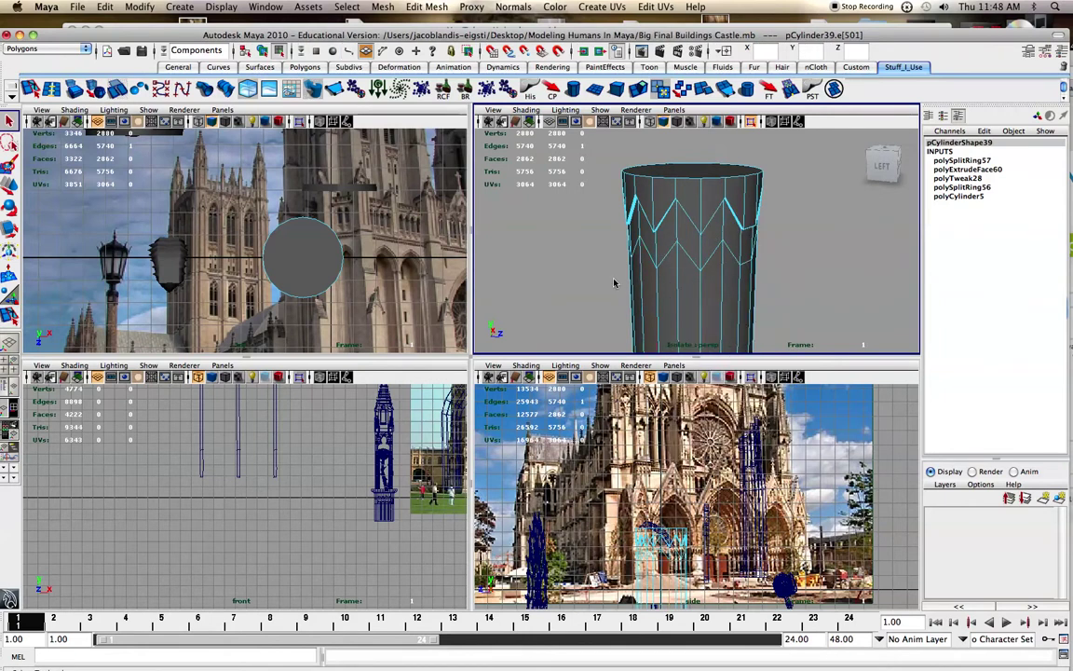
pyautogui.moveTo(608, 280); pyautogui.dragTo(727, 341)
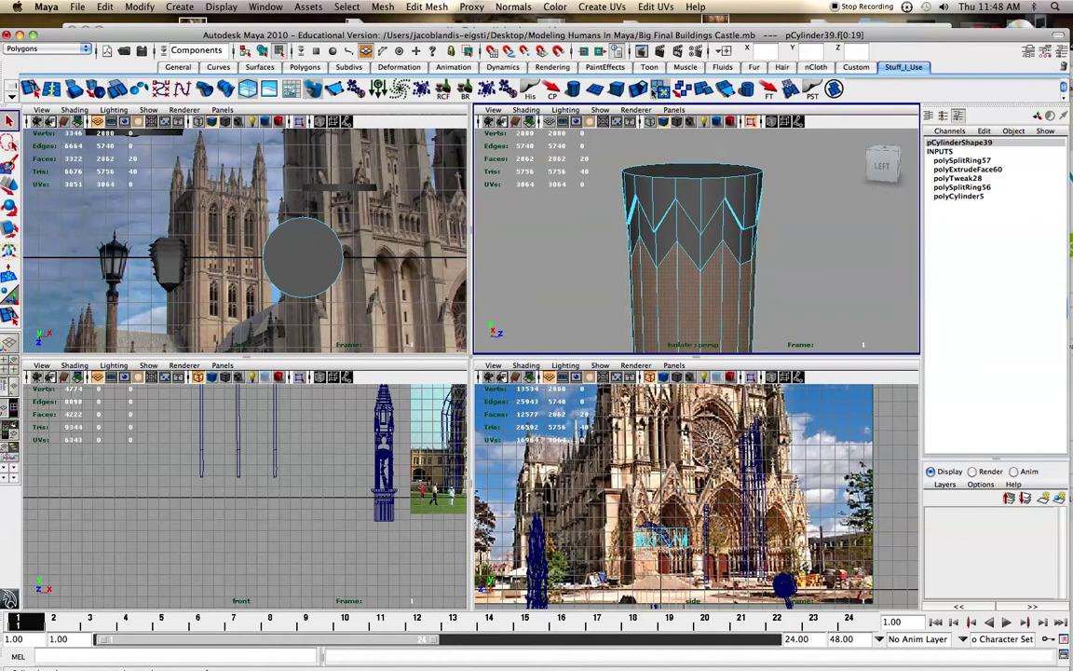
pyautogui.click(659, 90)
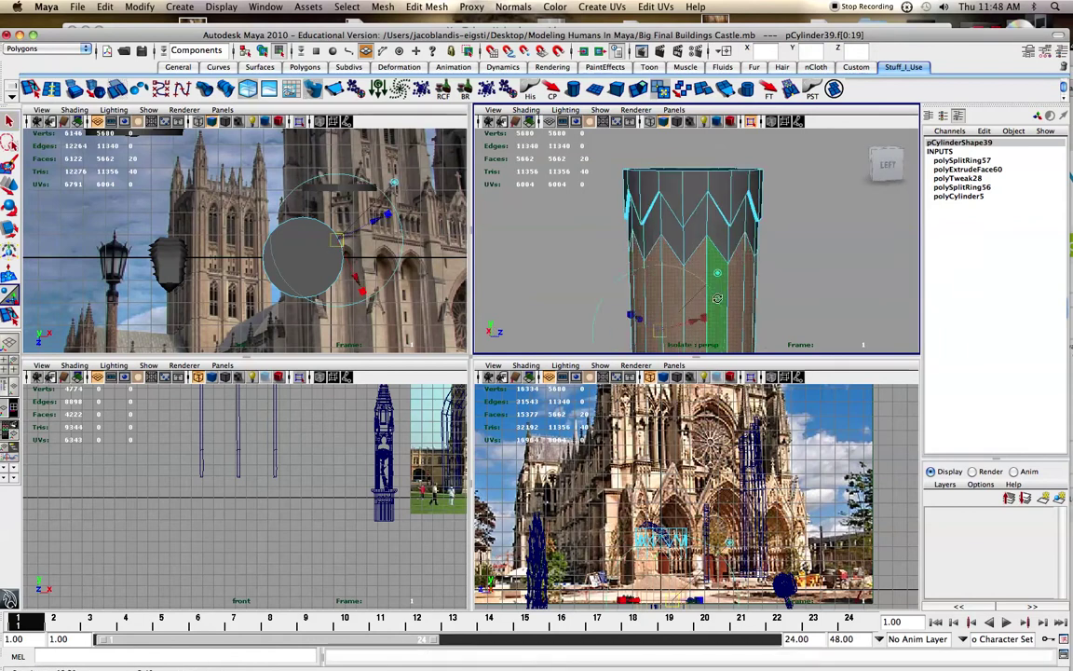
pyautogui.keyDown('alt'); pyautogui.moveTo(717, 298); pyautogui.dragTo(764, 300); pyautogui.keyUp('alt')
pyautogui.moveTo(607, 334); pyautogui.dragTo(616, 334)
# Step: Insert three spaced edge loops around the shaft, from just below the second zigzag trim down toward the base
pyautogui.click(33, 82)
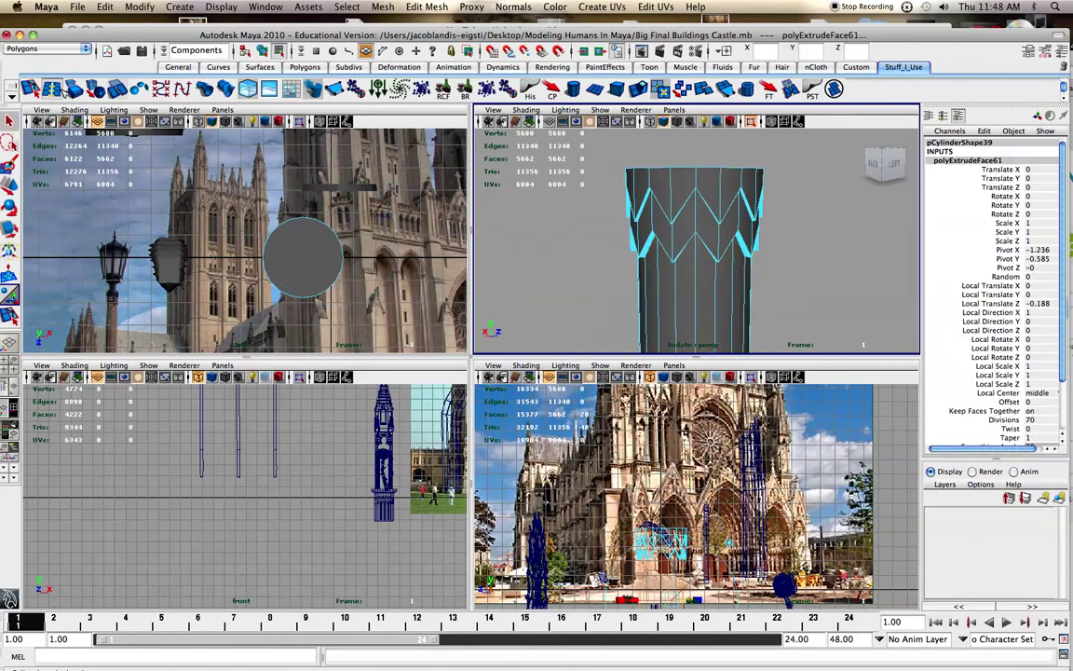
pyautogui.moveTo(696, 297); pyautogui.dragTo(697, 278)
pyautogui.keyDown('alt'); pyautogui.moveTo(701, 287); pyautogui.dragTo(703, 236, button='middle'); pyautogui.keyUp('alt')
pyautogui.moveTo(701, 292); pyautogui.dragTo(699, 282)
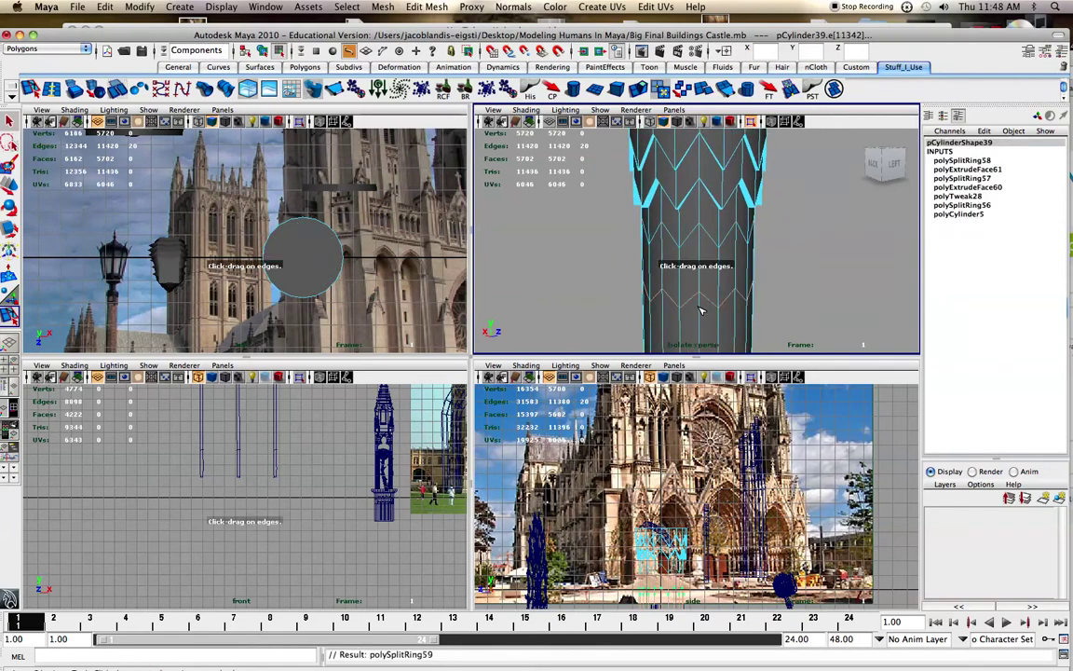
pyautogui.keyDown('alt'); pyautogui.moveTo(700, 309); pyautogui.dragTo(681, 196, button='middle'); pyautogui.keyUp('alt')
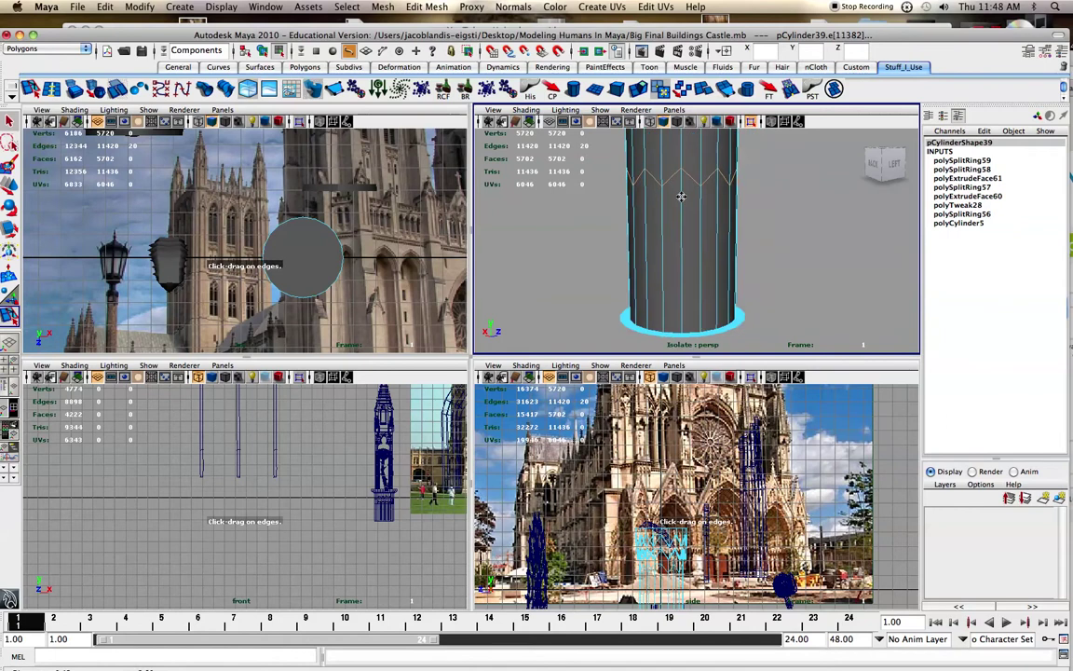
pyautogui.click(683, 244)
pyautogui.keyDown('alt'); pyautogui.moveTo(683, 244); pyautogui.dragTo(642, 272); pyautogui.keyUp('alt')
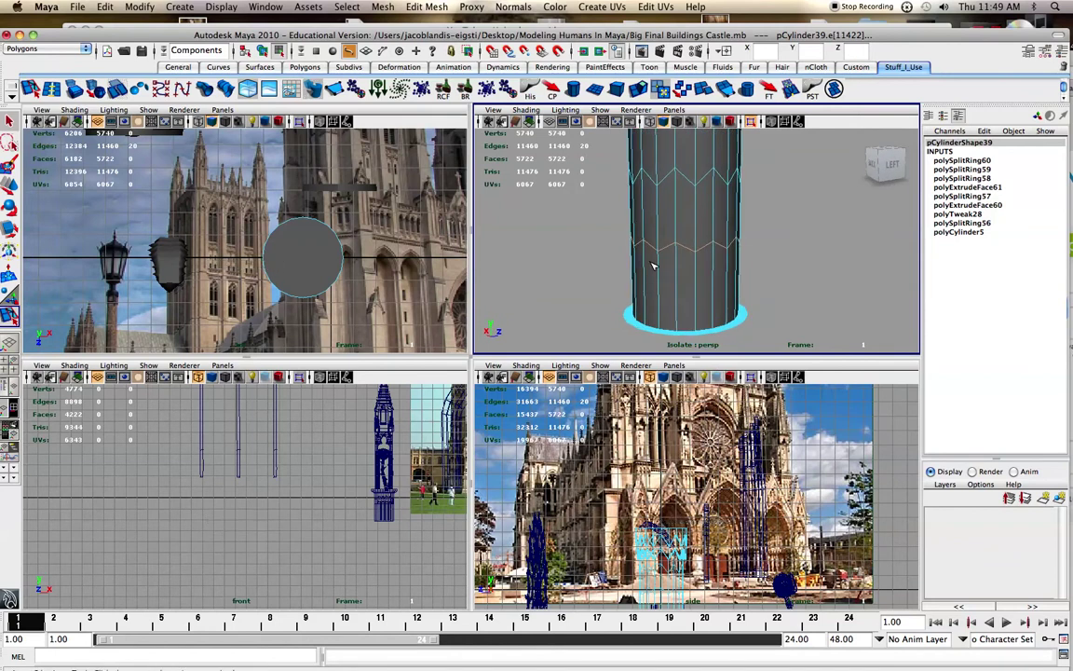
# Step: Try lowering a single vertex of the lowest edge loop, and undo the move
pyautogui.rightClick(660, 263)
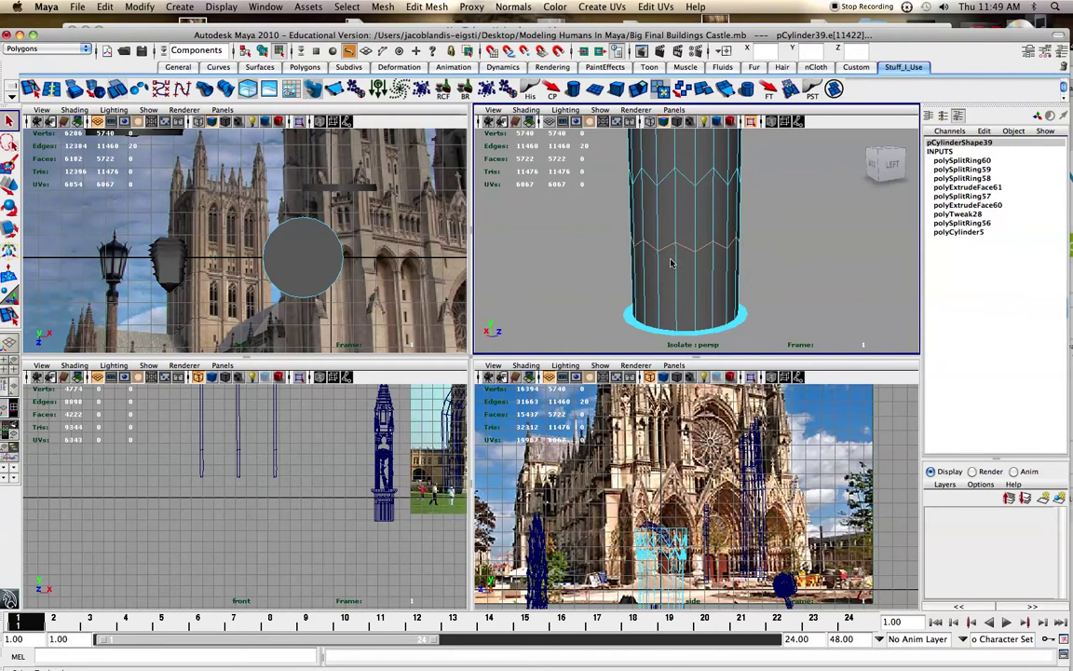
pyautogui.scroll(5, 670, 263)
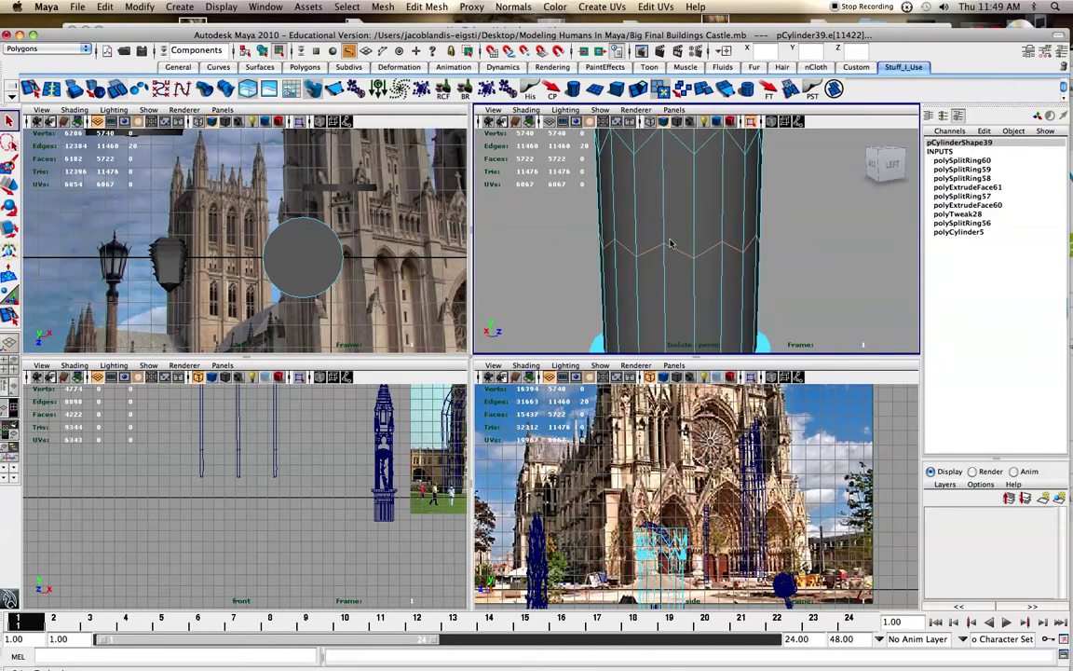
pyautogui.rightClick(663, 246)
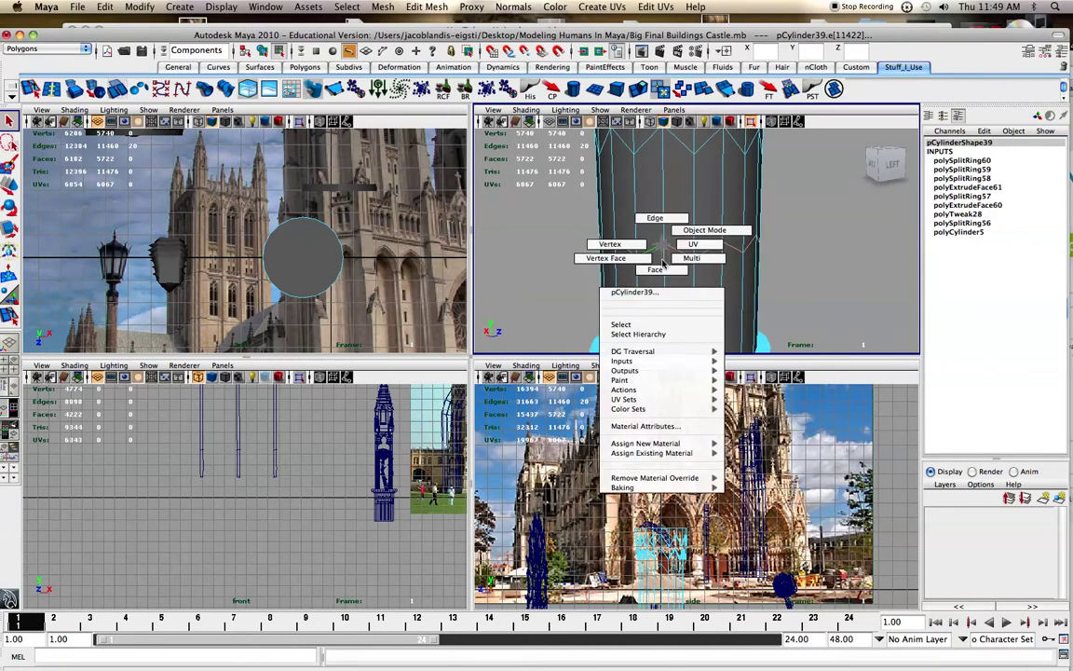
pyautogui.moveTo(655, 239); pyautogui.dragTo(622, 244, button='right')
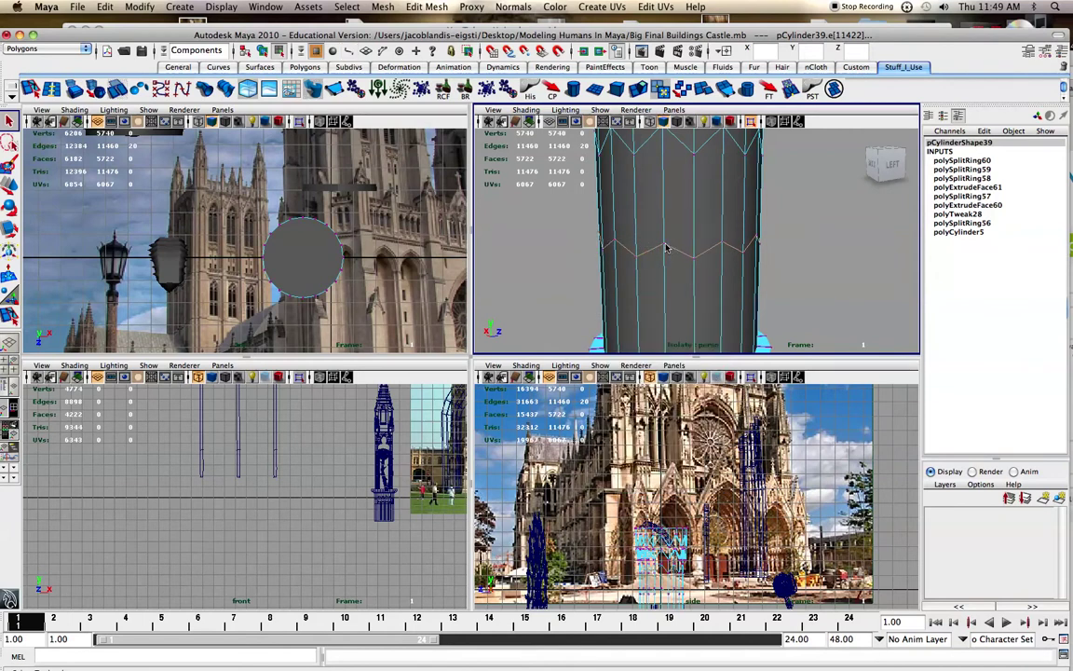
pyautogui.click(665, 248)
pyautogui.press('w')
pyautogui.moveTo(663, 213); pyautogui.dragTo(663, 219)
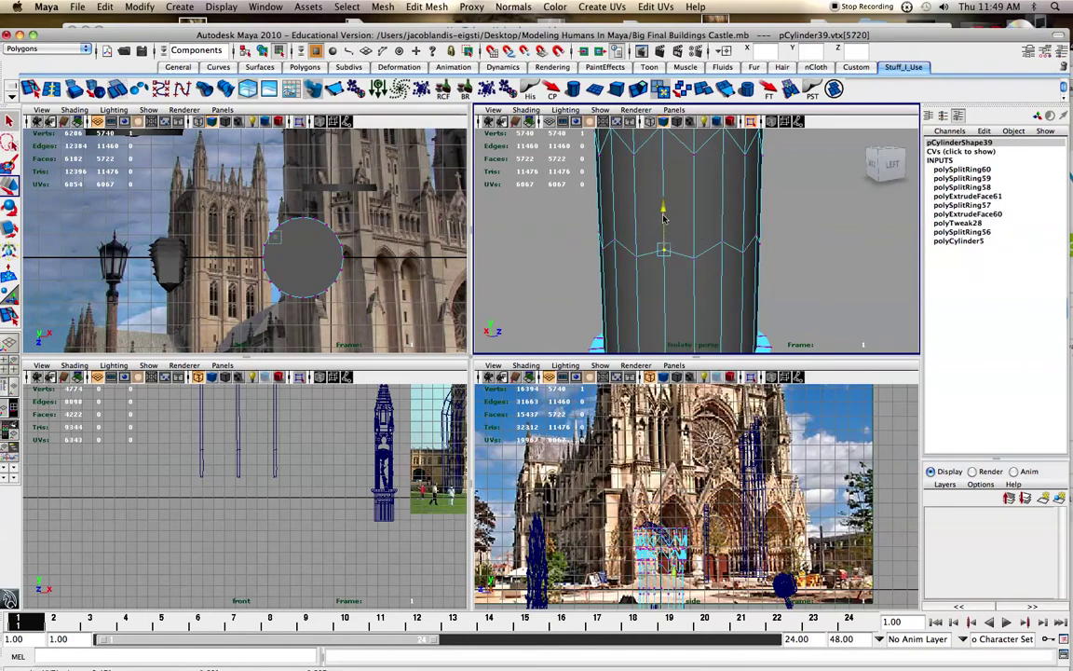
pyautogui.hotkey('ctrl', 'z')
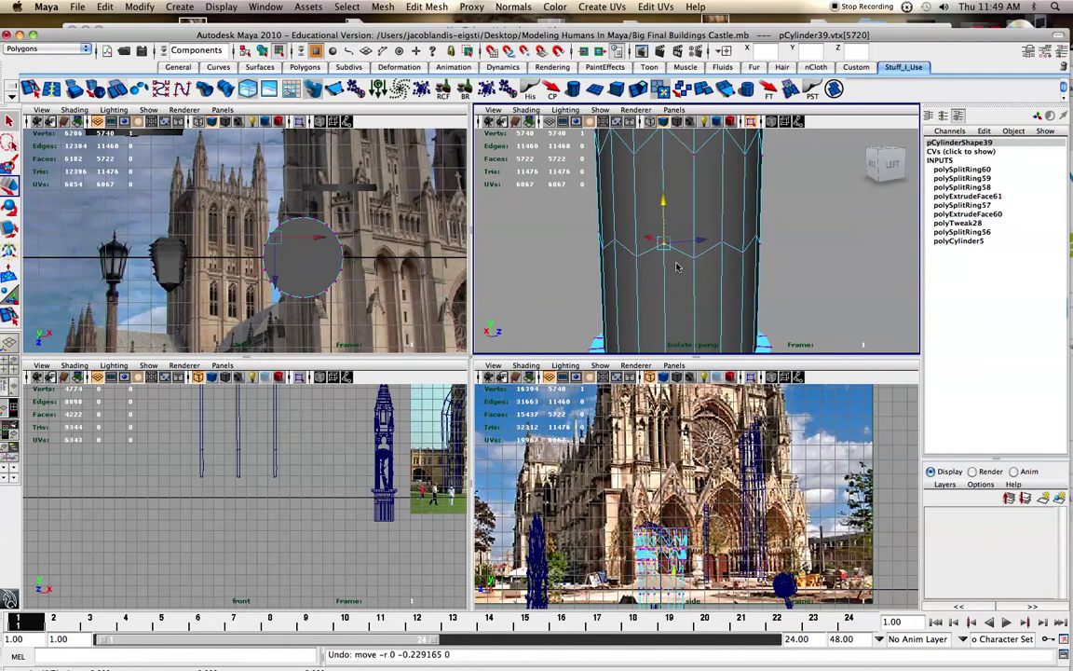
# Step: Insert another edge loop near the shaft's base and scale it vertically until it lies flat around the cylinder
pyautogui.click(52, 89)
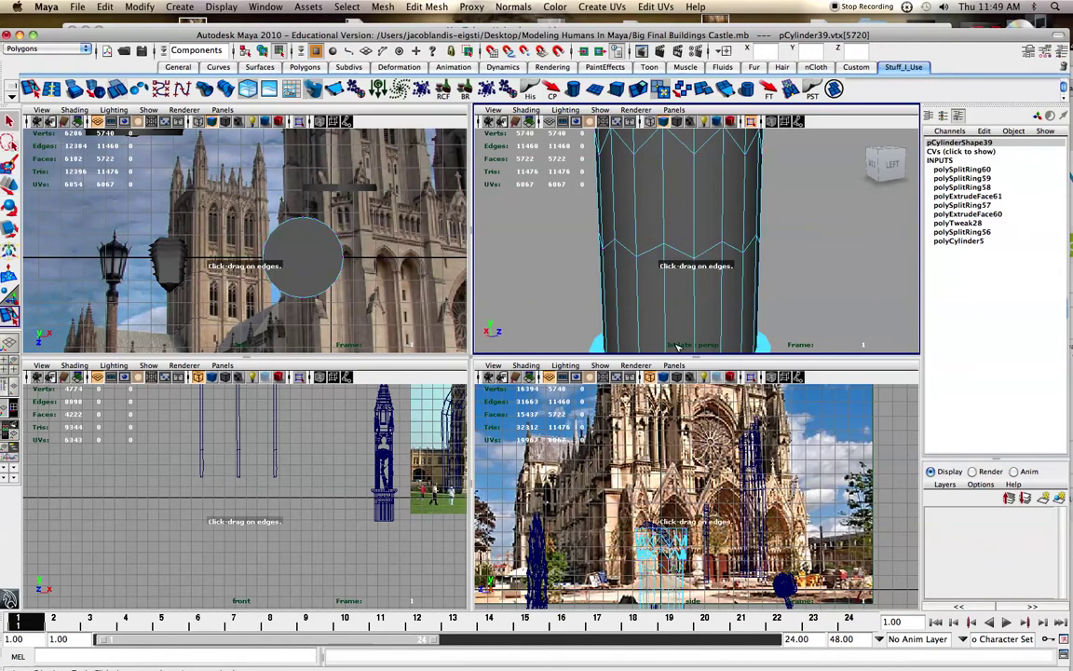
pyautogui.moveTo(667, 333); pyautogui.dragTo(677, 269)
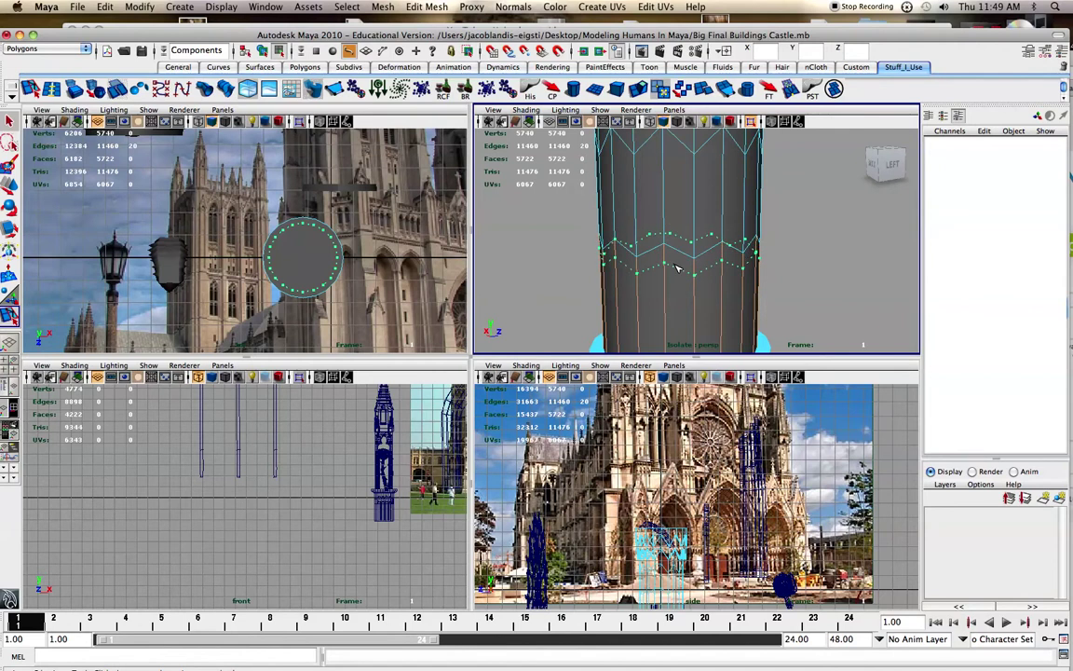
pyautogui.moveTo(677, 323); pyautogui.dragTo(679, 299)
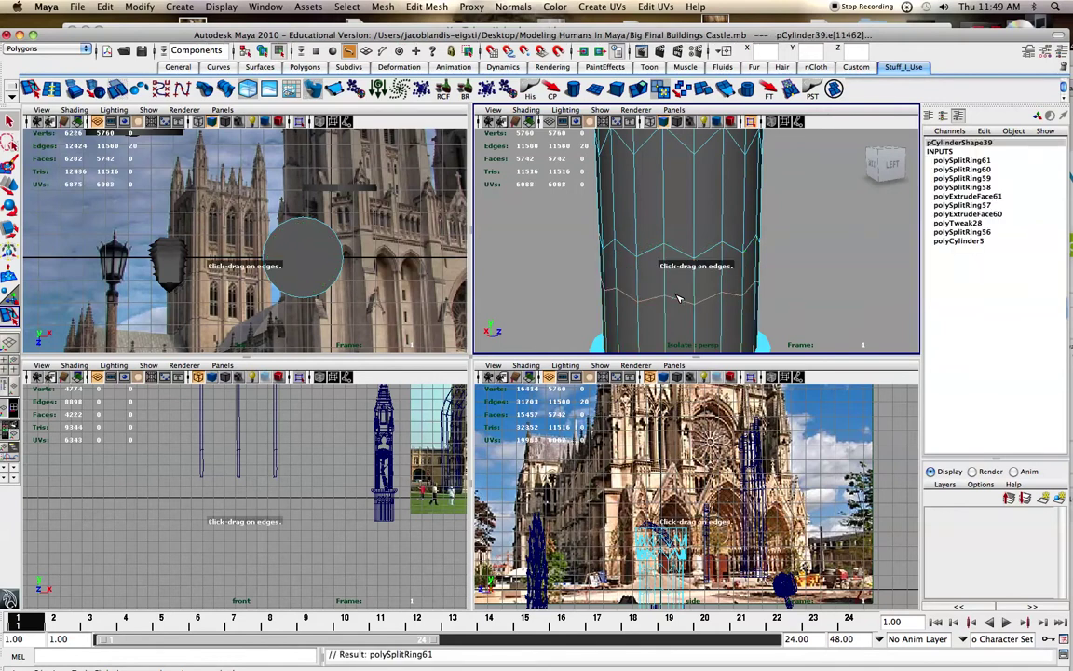
pyautogui.press('r')
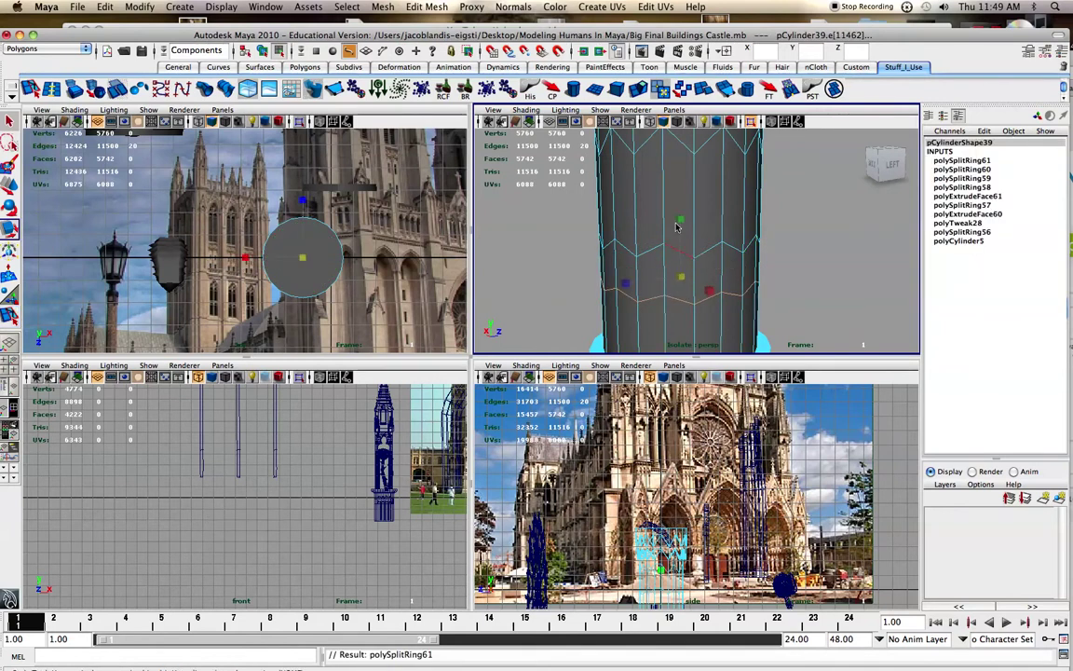
pyautogui.moveTo(681, 219); pyautogui.dragTo(681, 228)
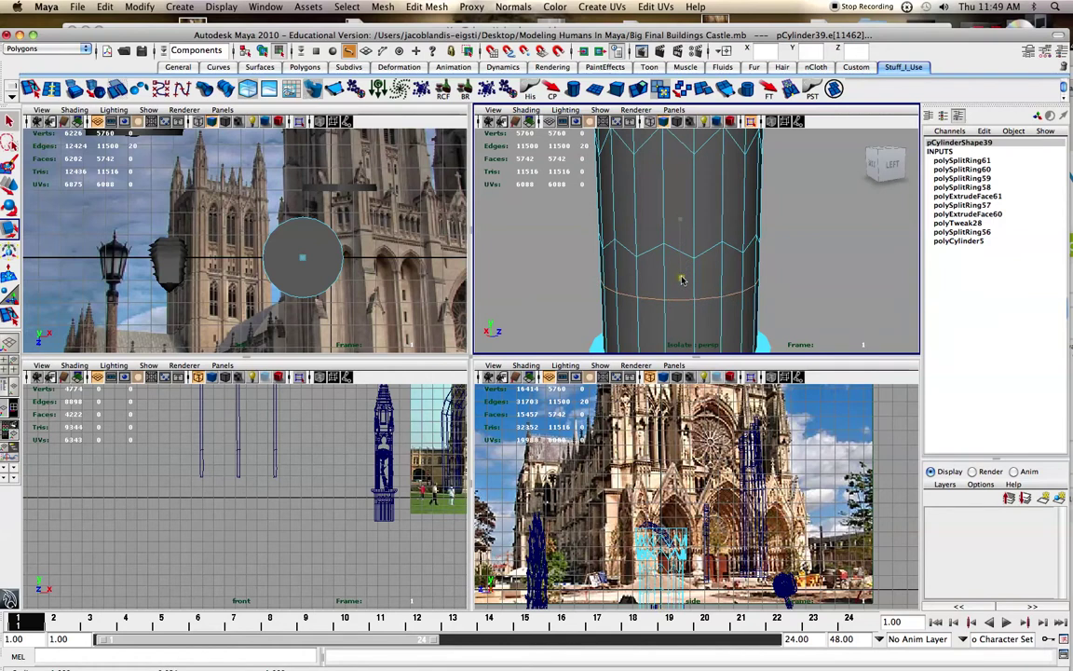
# Step: Select all faces below the flattened loop and extrude them outward as a base band, to a local Z translation of about 0.434
pyautogui.rightClick(697, 312)
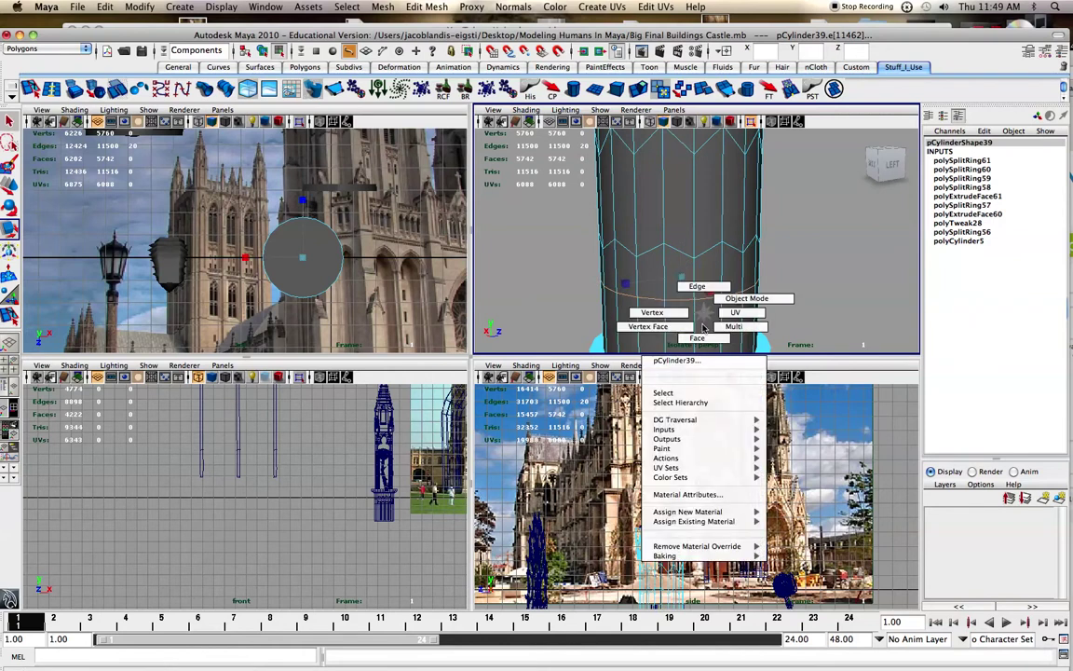
pyautogui.moveTo(703, 326); pyautogui.dragTo(705, 338, button='right')
pyautogui.moveTo(577, 311); pyautogui.dragTo(813, 320)
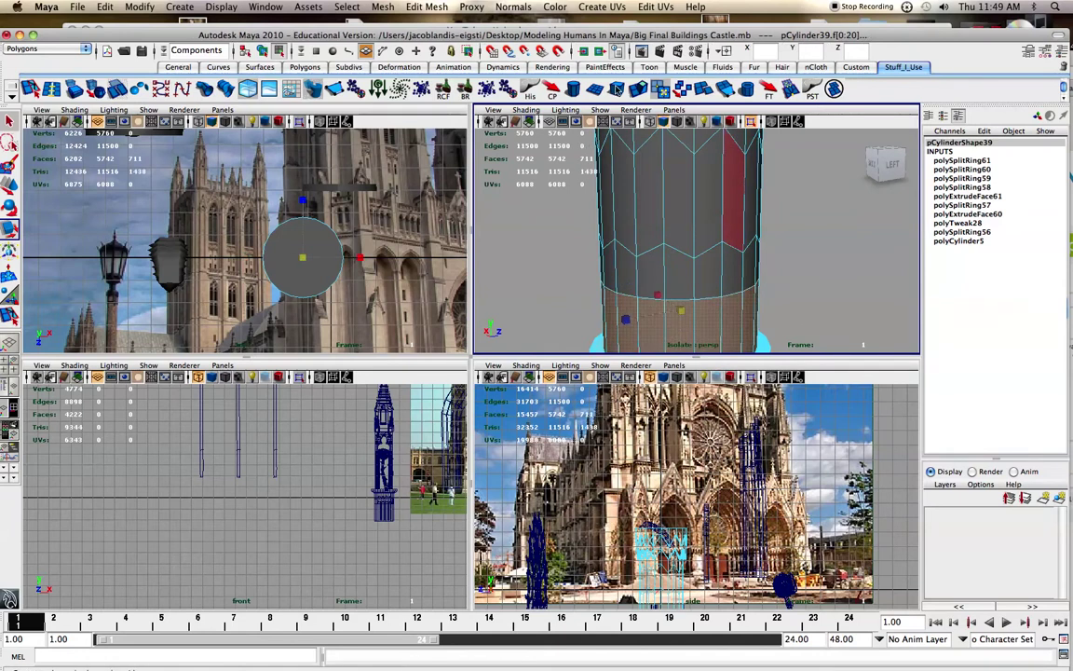
pyautogui.scroll(-2, 627, 293)
pyautogui.click(640, 91)
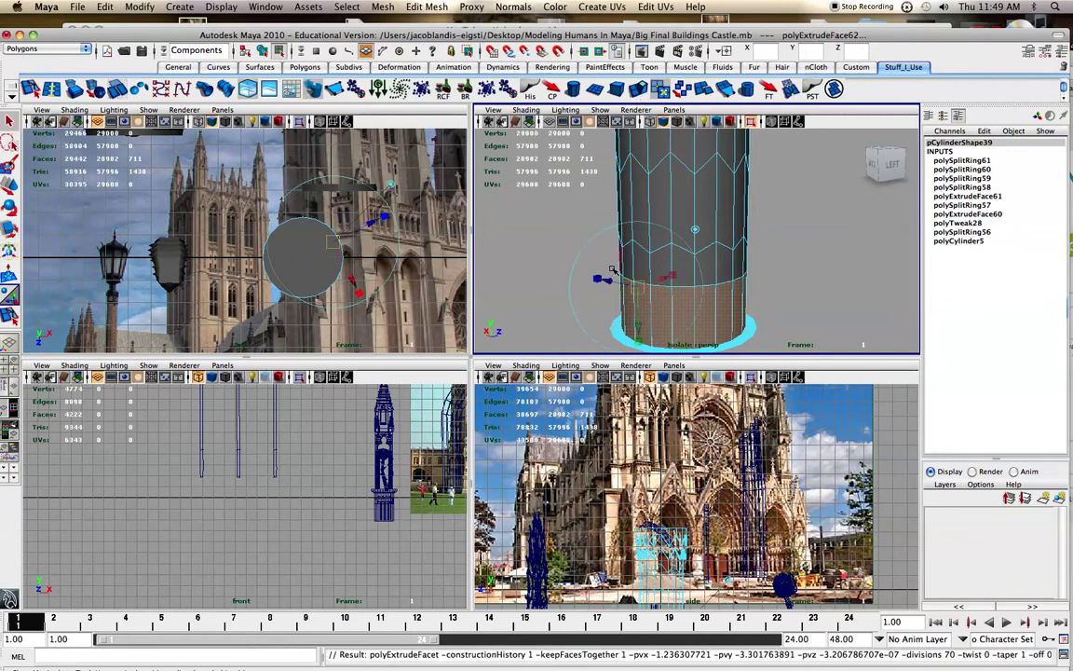
pyautogui.moveTo(610, 280); pyautogui.dragTo(595, 277)
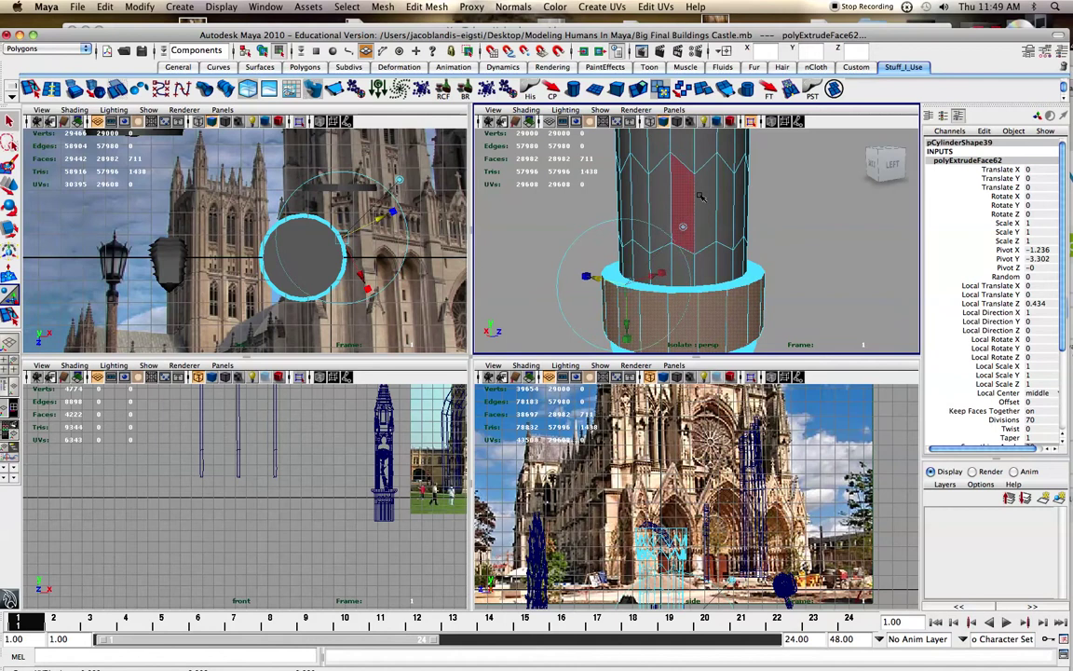
# Step: Select the zigzag edge loop around the middle of the shaft, scale it vertically until flat, and deselect it
pyautogui.moveTo(701, 196); pyautogui.dragTo(762, 184, button='right')
pyautogui.doubleClick(671, 183)
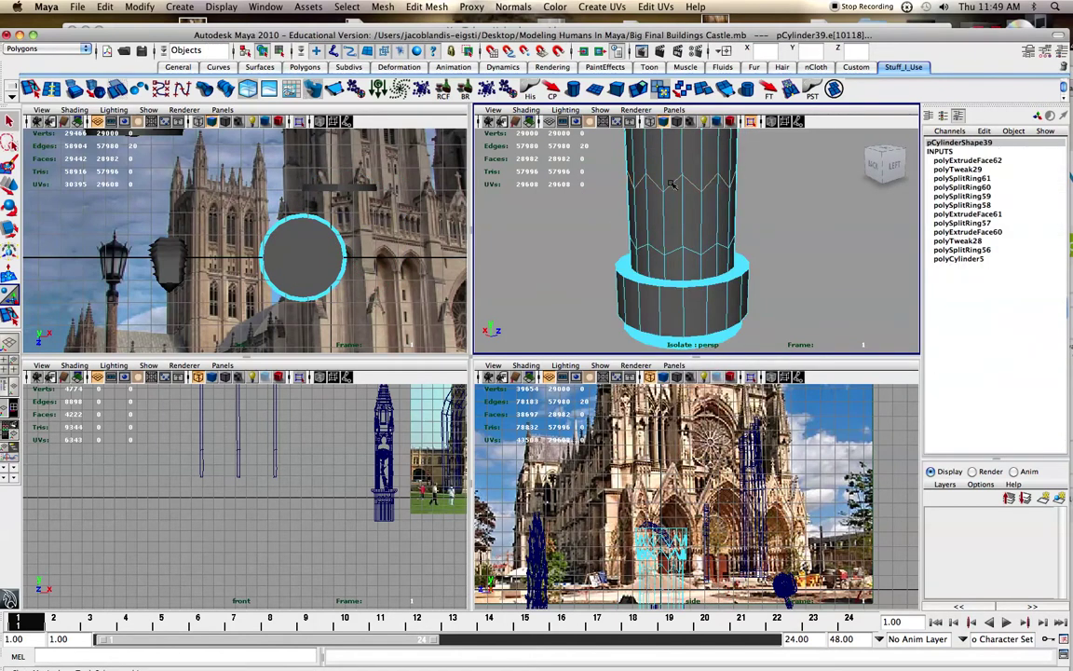
pyautogui.press('r')
pyautogui.click(1047, 52)
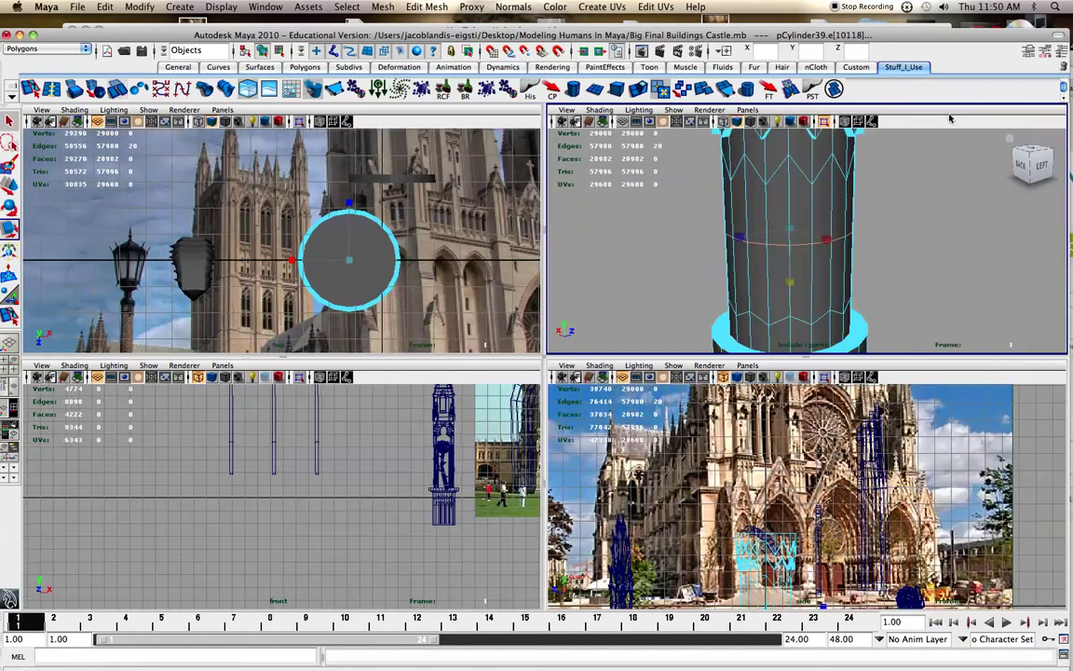
pyautogui.click(1048, 52)
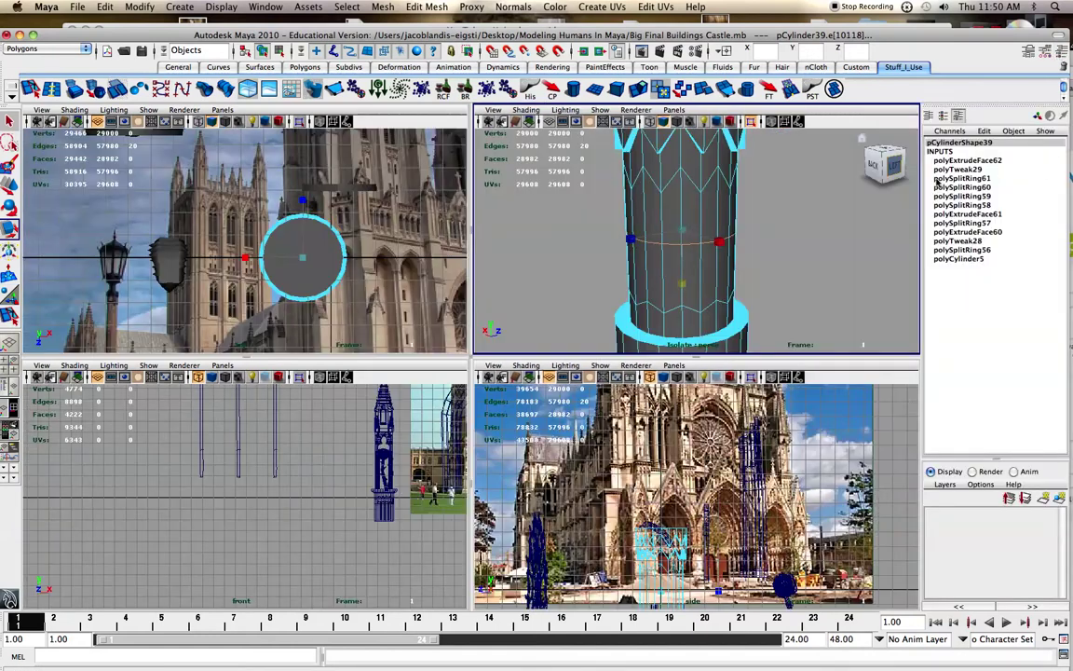
pyautogui.moveTo(683, 283); pyautogui.dragTo(687, 286)
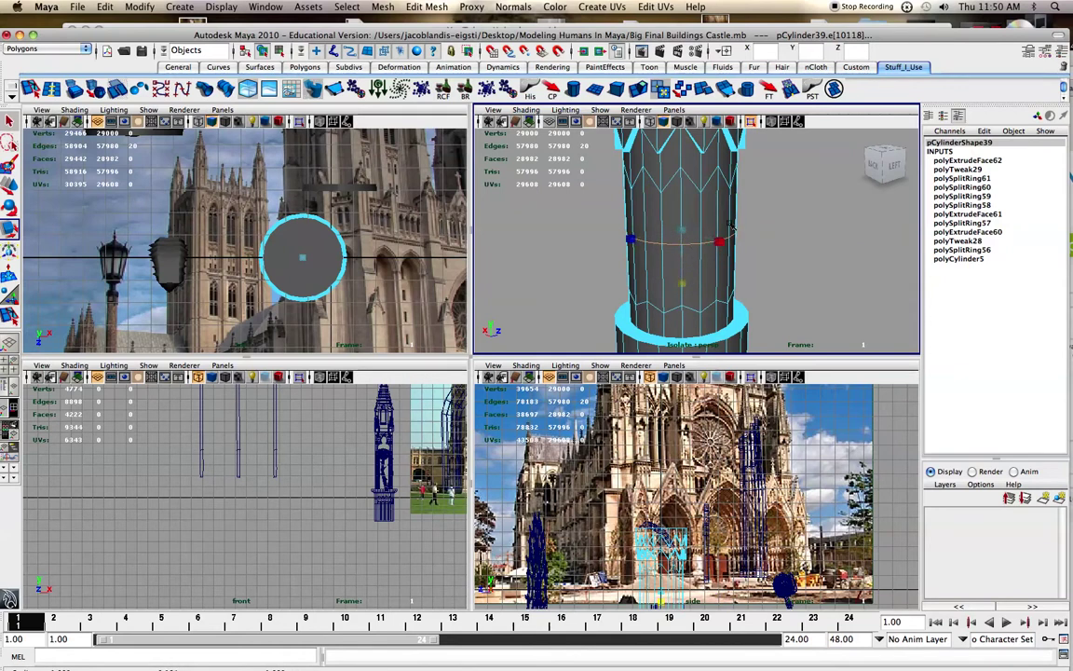
pyautogui.click(983, 145)
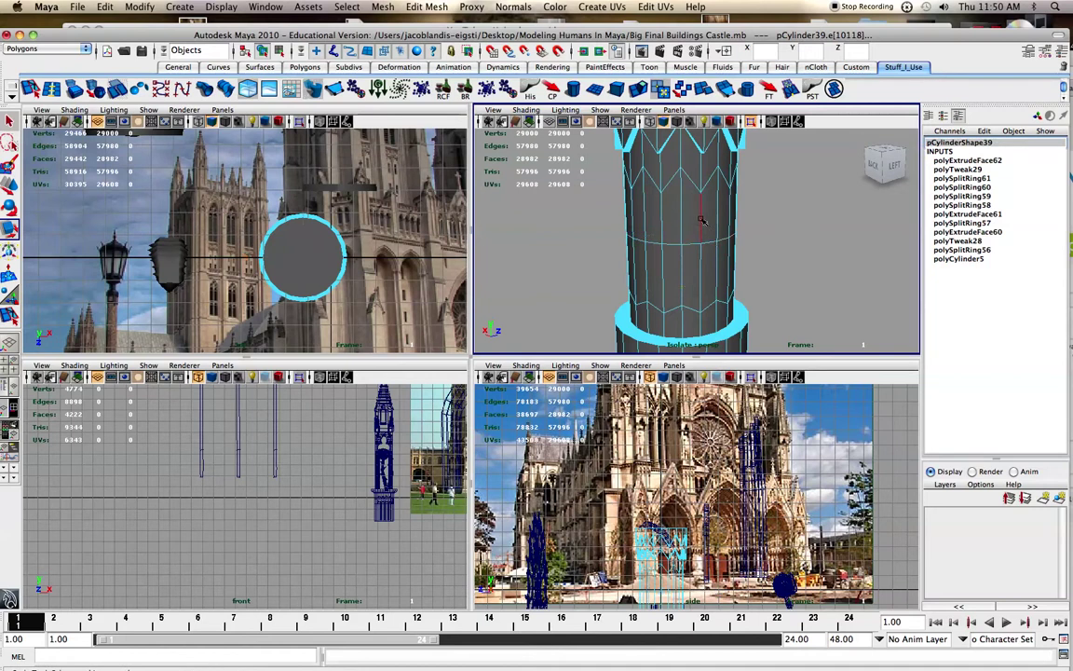
# Step: Return the cylinder to object selection with nothing selected and inspect the whole tower from its other sides
pyautogui.scroll(-5, 701, 220)
pyautogui.keyDown('alt'); pyautogui.moveTo(723, 230); pyautogui.dragTo(756, 235); pyautogui.keyUp('alt')
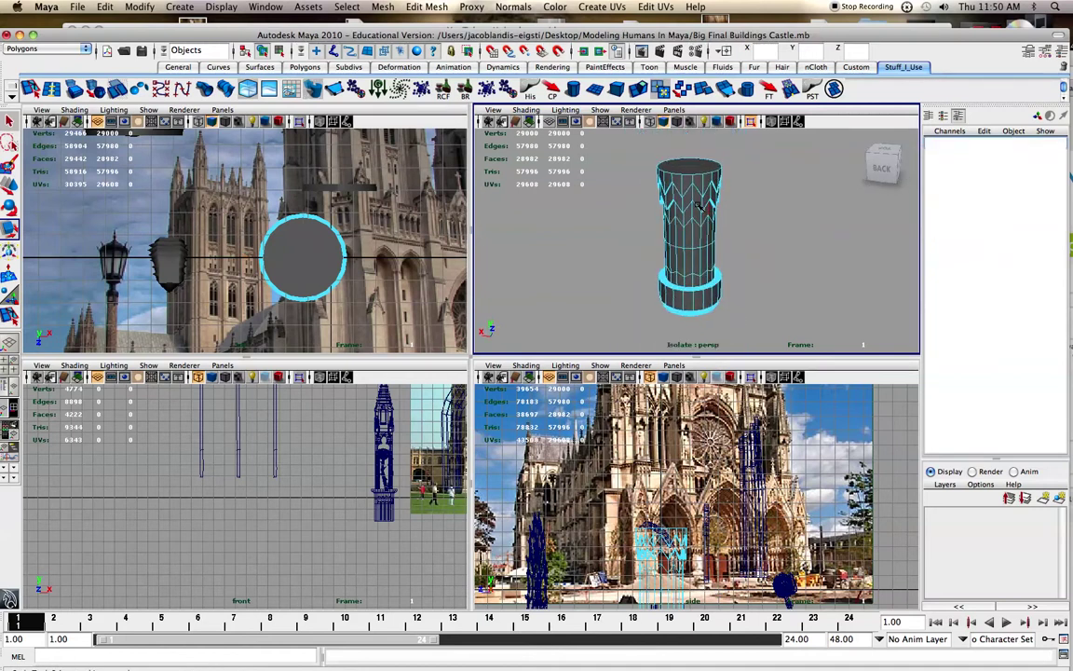
pyautogui.moveTo(692, 204); pyautogui.dragTo(732, 190, button='right')
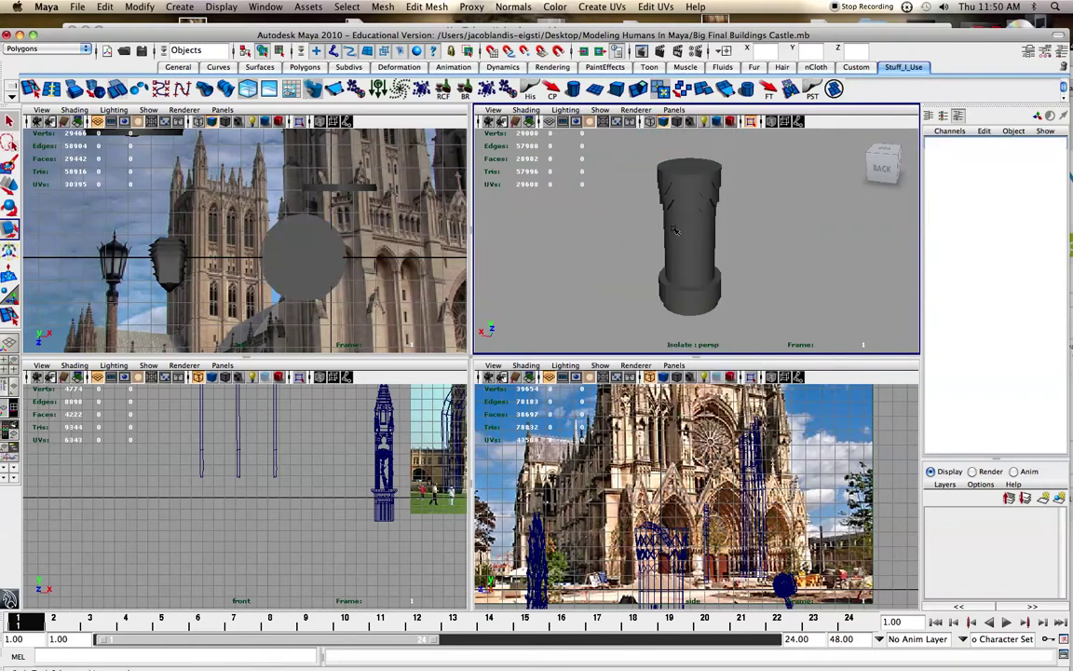
pyautogui.keyDown('alt'); pyautogui.moveTo(680, 226); pyautogui.dragTo(564, 198); pyautogui.keyUp('alt')
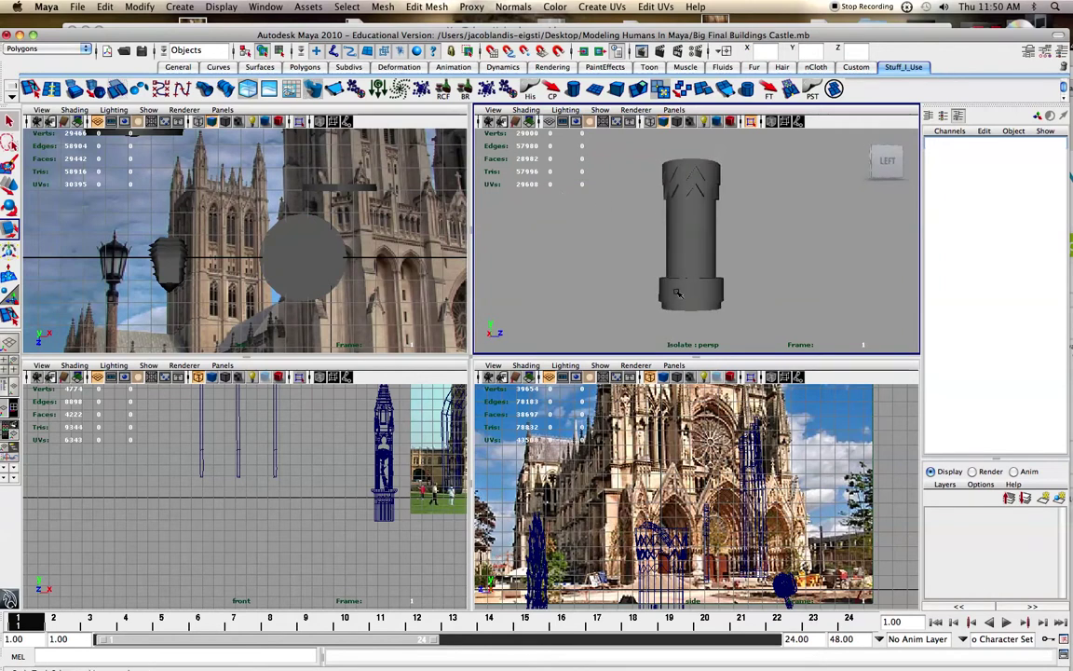